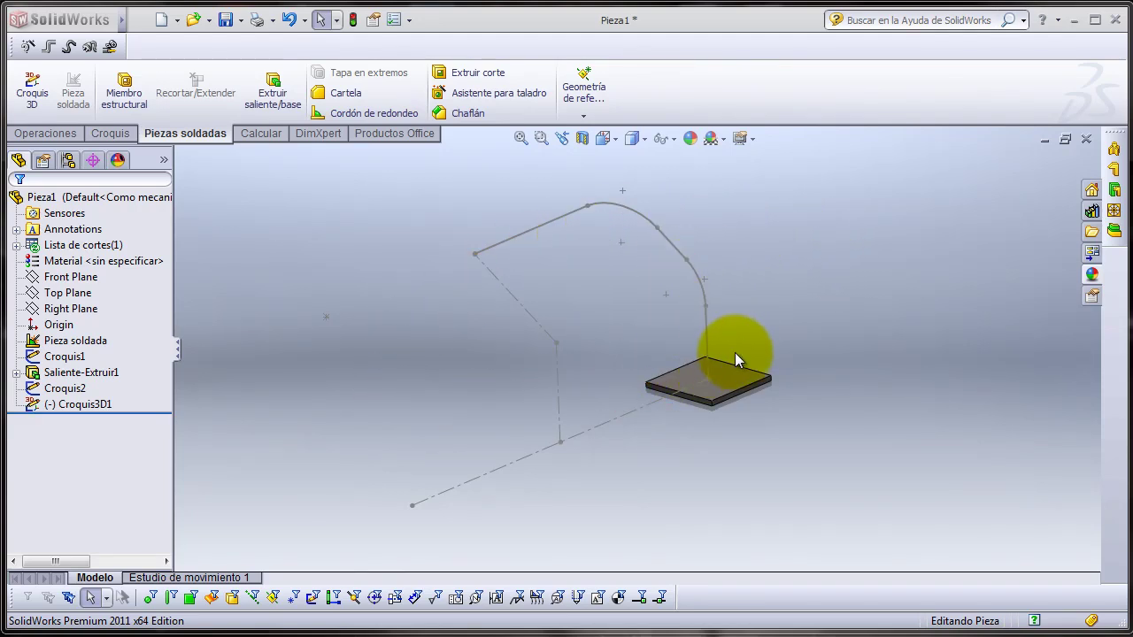
# - Inspect the Croquis3D1 3D sketch path and orbit it to another angle
pyautogui.click(535, 227)
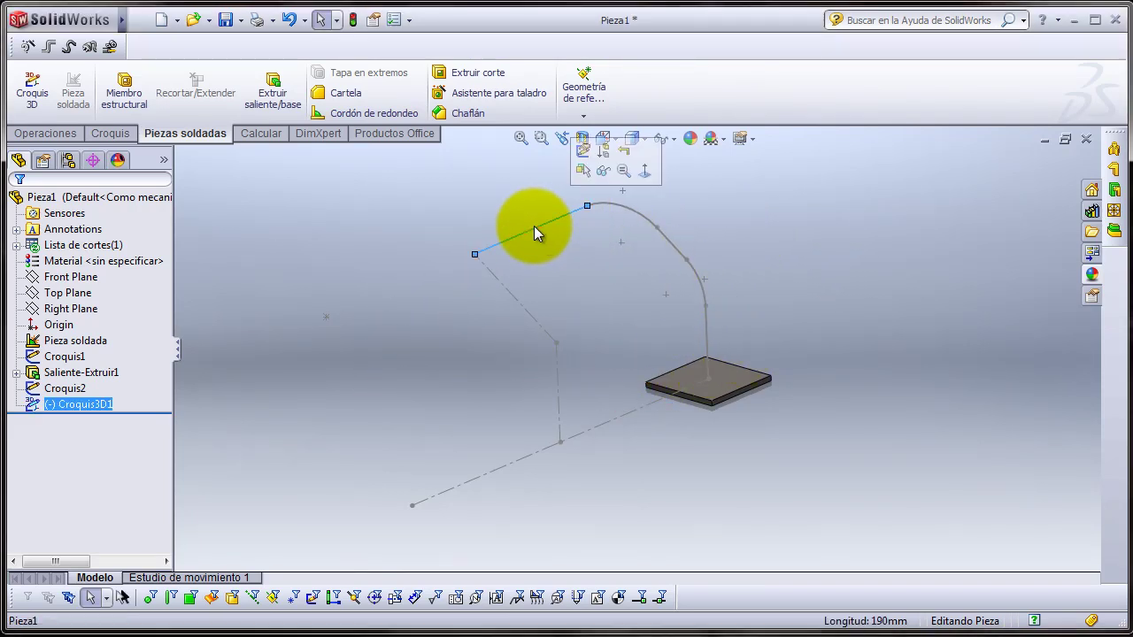
pyautogui.click(571, 276)
pyautogui.click(74, 405)
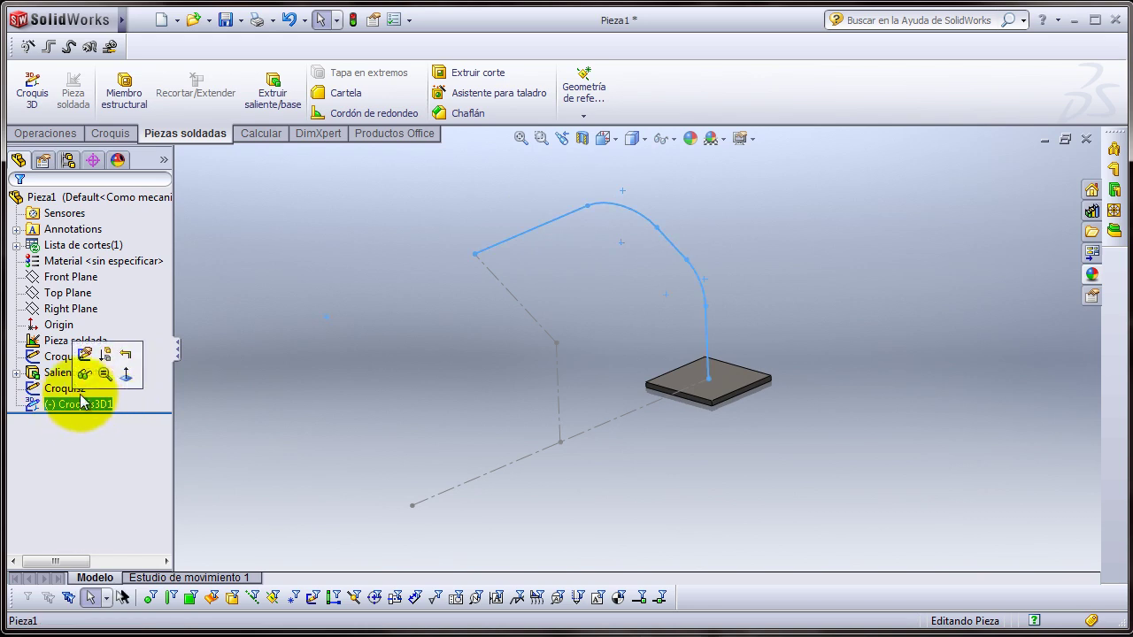
pyautogui.click(616, 268)
pyautogui.moveTo(633, 294)
pyautogui.mouseDown(button='middle')
pyautogui.moveTo(575, 249)
pyautogui.moveTo(463, 268)
pyautogui.moveTo(480, 289)
pyautogui.moveTo(474, 422)
pyautogui.moveTo(480, 392)
pyautogui.moveTo(594, 278)
pyautogui.moveTo(663, 328)
pyautogui.moveTo(632, 386)
pyautogui.moveTo(708, 324)
pyautogui.moveTo(682, 325)
pyautogui.moveTo(683, 346)
pyautogui.moveTo(691, 337)
pyautogui.mouseUp(button='middle')
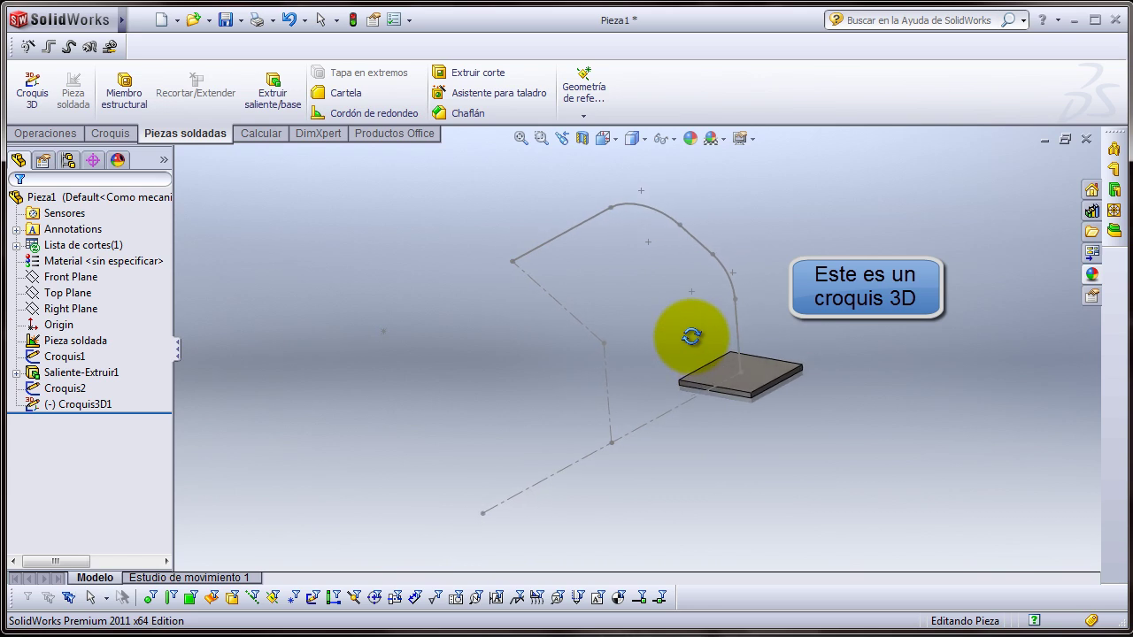
# - Start a structural member with the ansi inch Pipe (standard, S40) profile at size P1
pyautogui.click(126, 94)
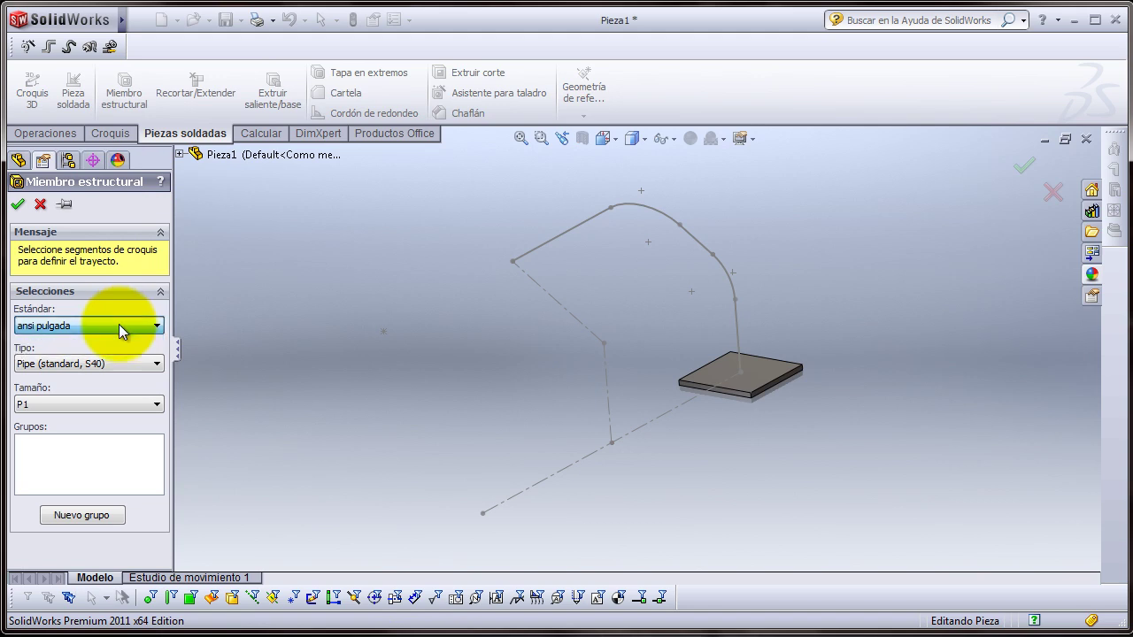
pyautogui.click(107, 364)
pyautogui.click(106, 364)
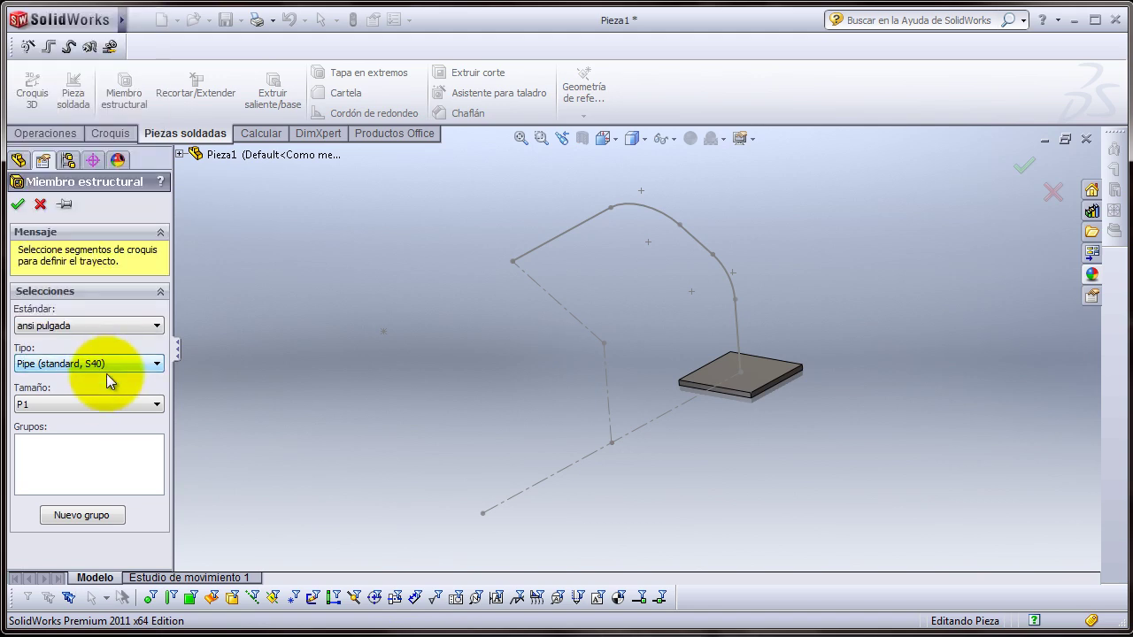
pyautogui.click(98, 407)
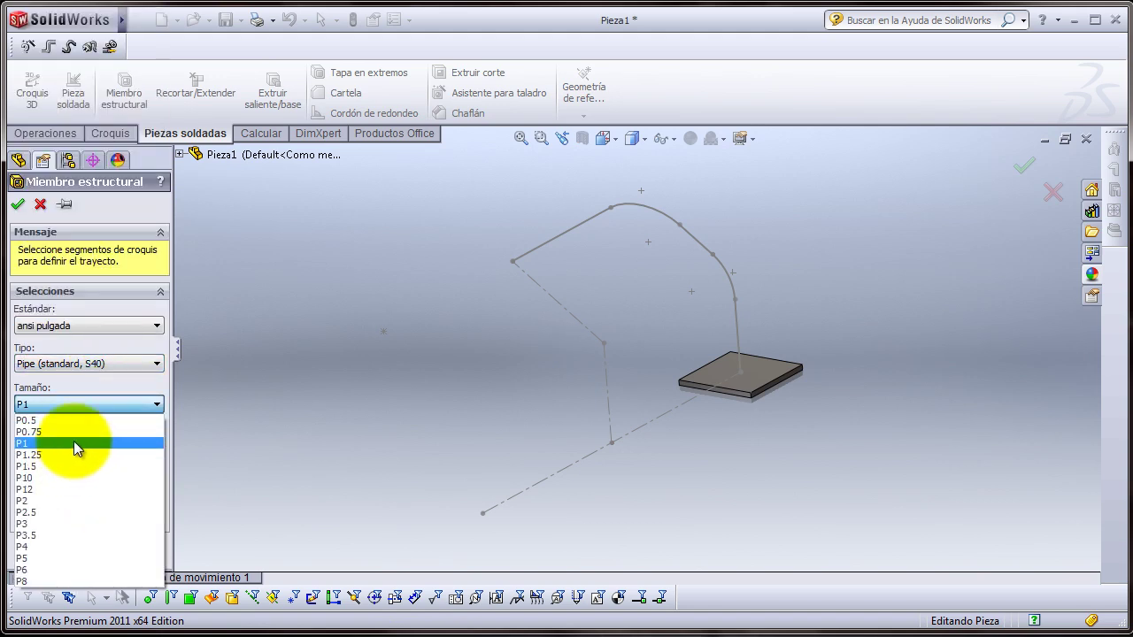
pyautogui.click(75, 441)
# - Add the top line, both arcs, the middle line and the vertical leg into Grupo1
pyautogui.click(73, 453)
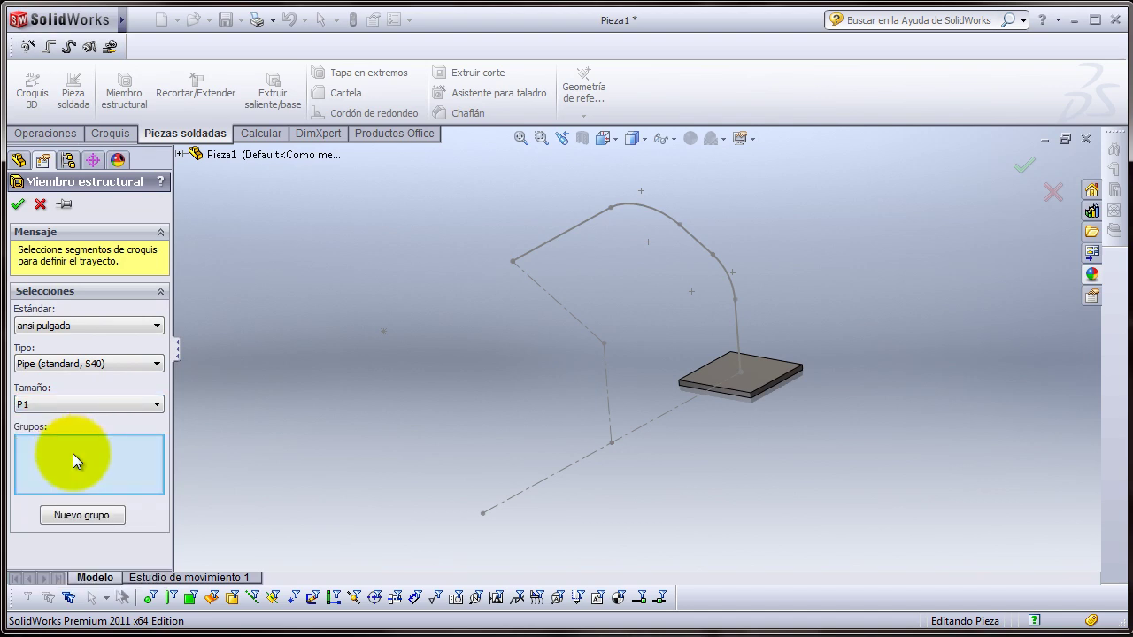
pyautogui.click(590, 228)
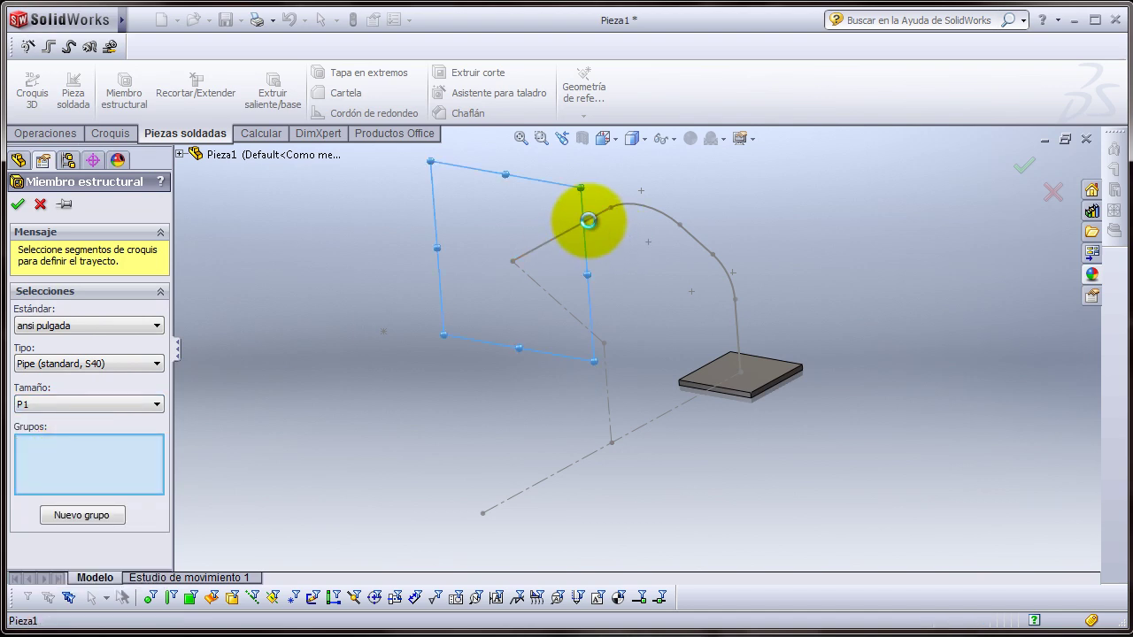
pyautogui.click(644, 217)
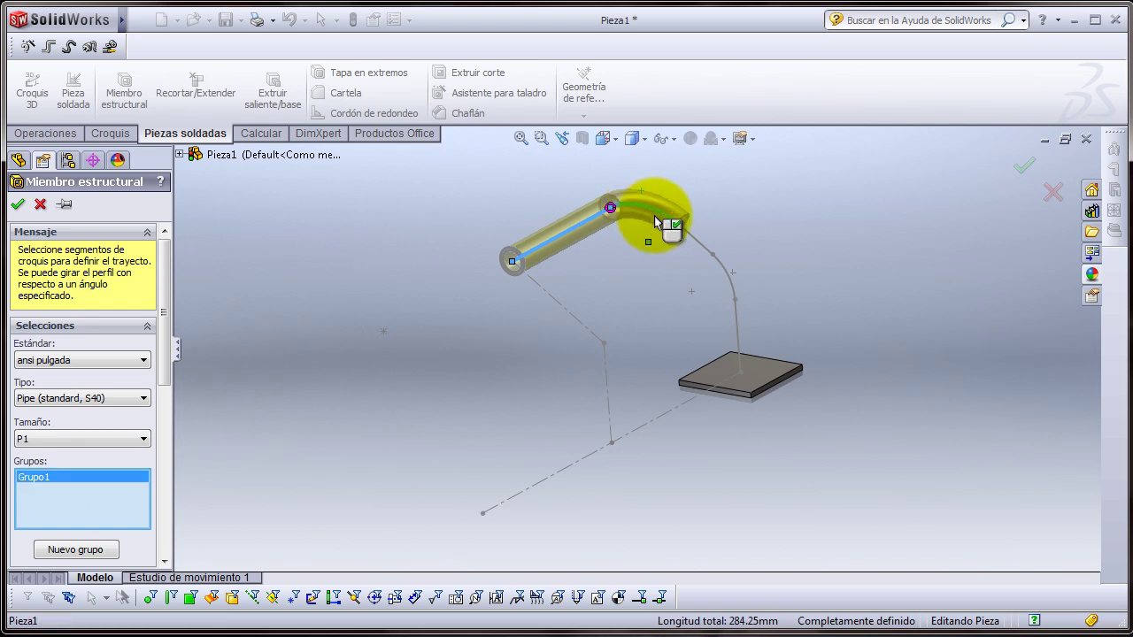
pyautogui.click(701, 248)
pyautogui.click(719, 280)
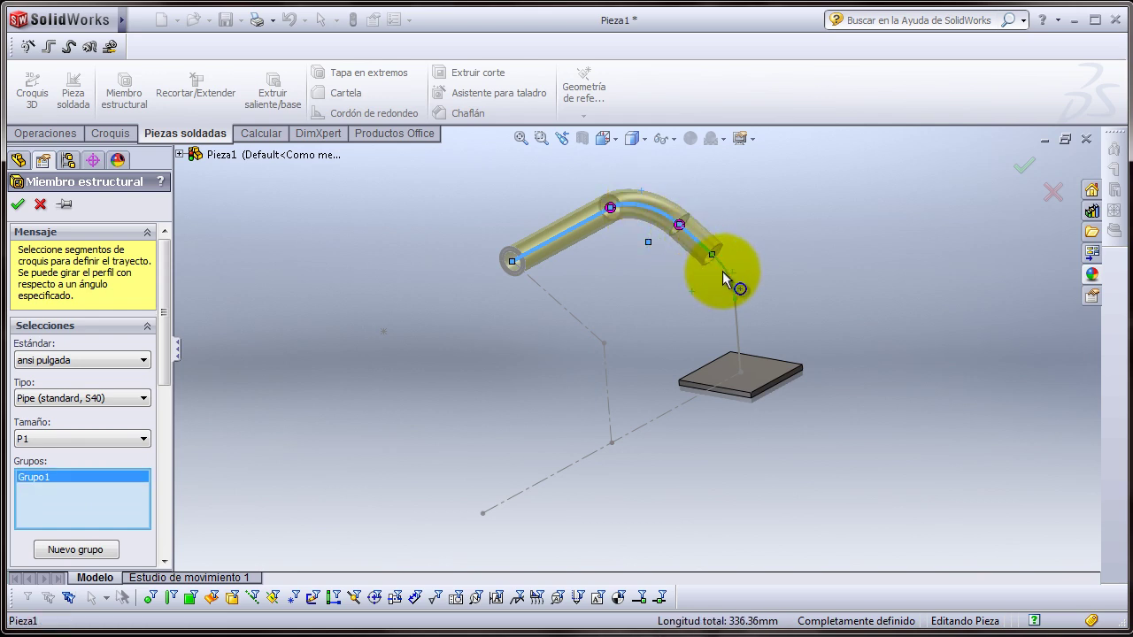
pyautogui.click(735, 323)
pyautogui.moveTo(705, 327); pyautogui.dragTo(673, 301, button='middle')
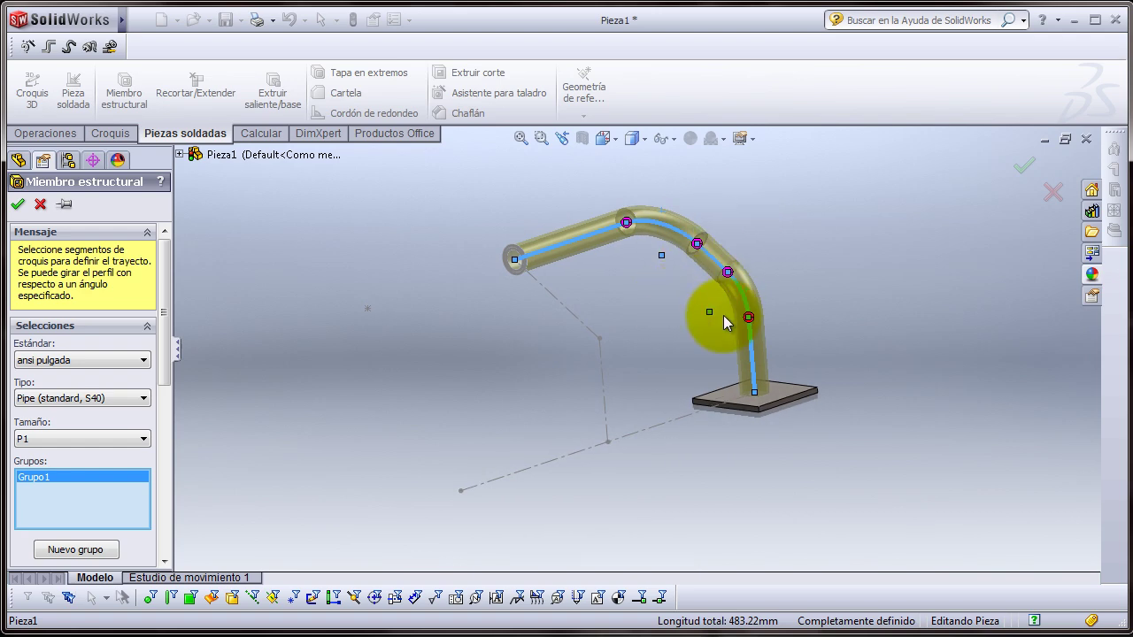
pyautogui.scroll(-2, 575, 220)
pyautogui.scroll(-3, 583, 241)
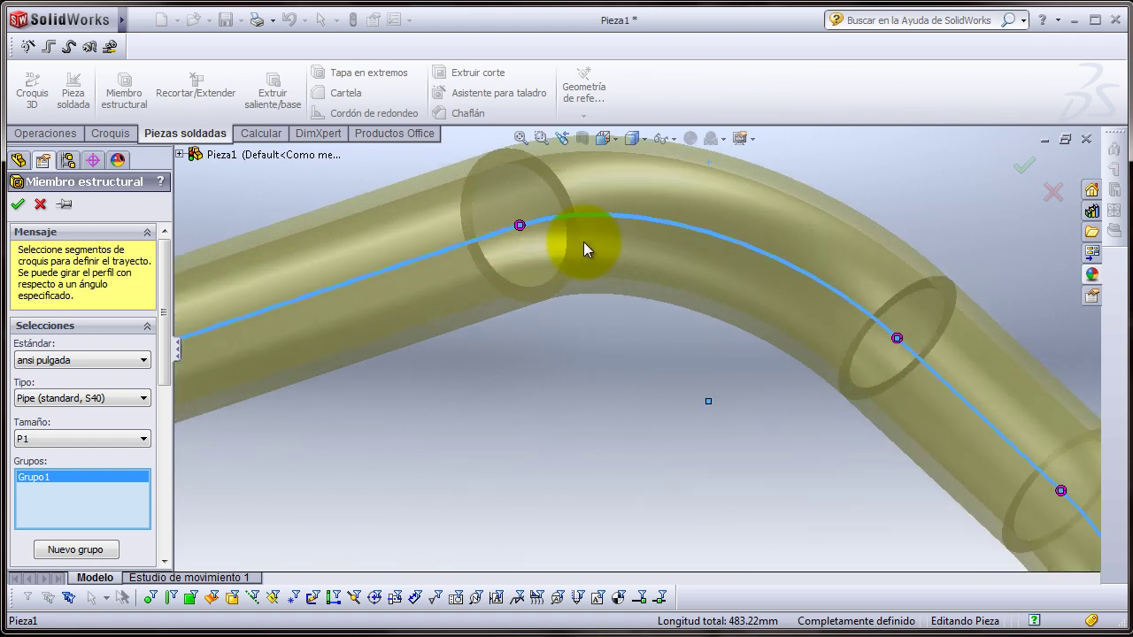
pyautogui.scroll(-3, 576, 252)
pyautogui.scroll(3, 582, 253)
pyautogui.scroll(3, 577, 271)
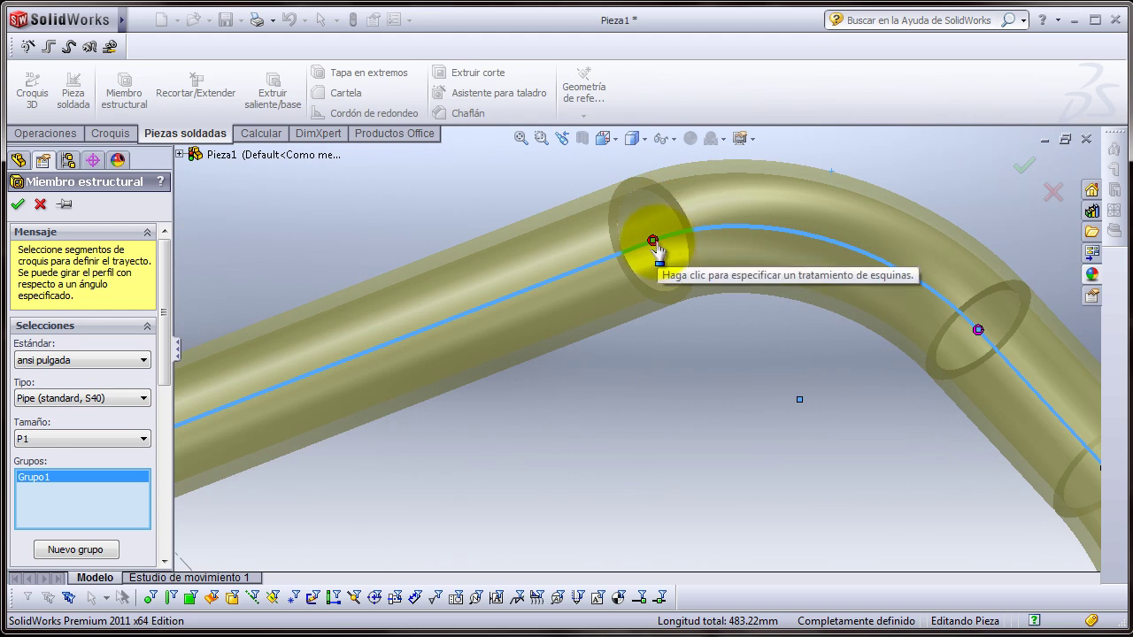
pyautogui.scroll(3, 777, 460)
pyautogui.scroll(2, 776, 464)
pyautogui.scroll(-1, 776, 465)
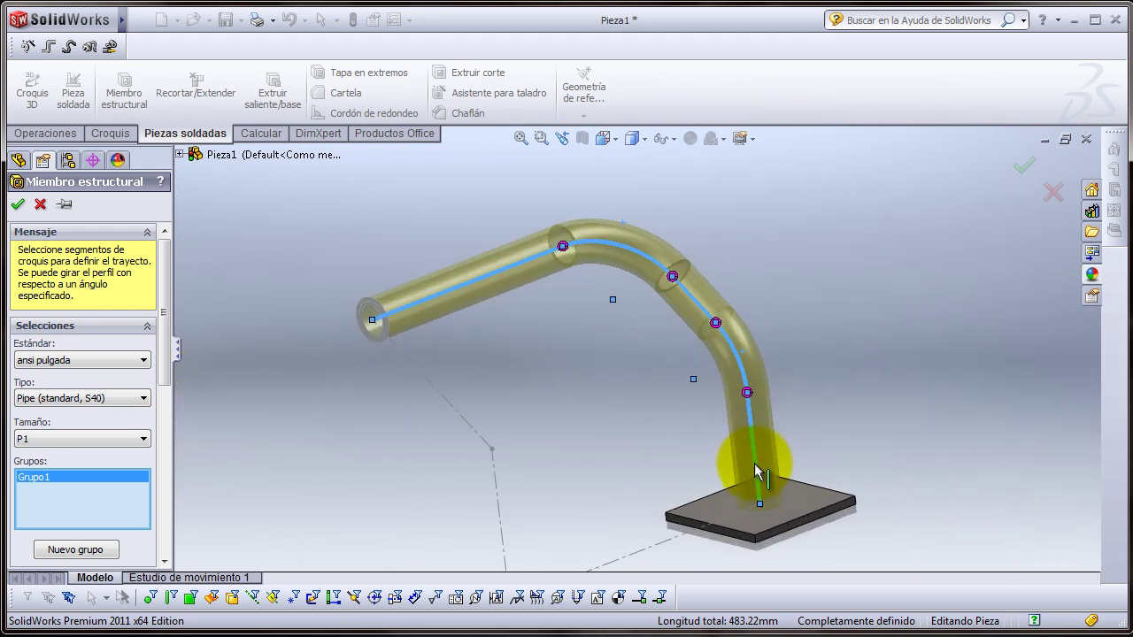
# - Uncheck 'Fusionar sólidos creados con segmentos de arco' and create Miembro estructural3
pyautogui.moveTo(166, 253)
pyautogui.mouseDown()
pyautogui.moveTo(172, 422)
pyautogui.moveTo(168, 393)
pyautogui.mouseUp()
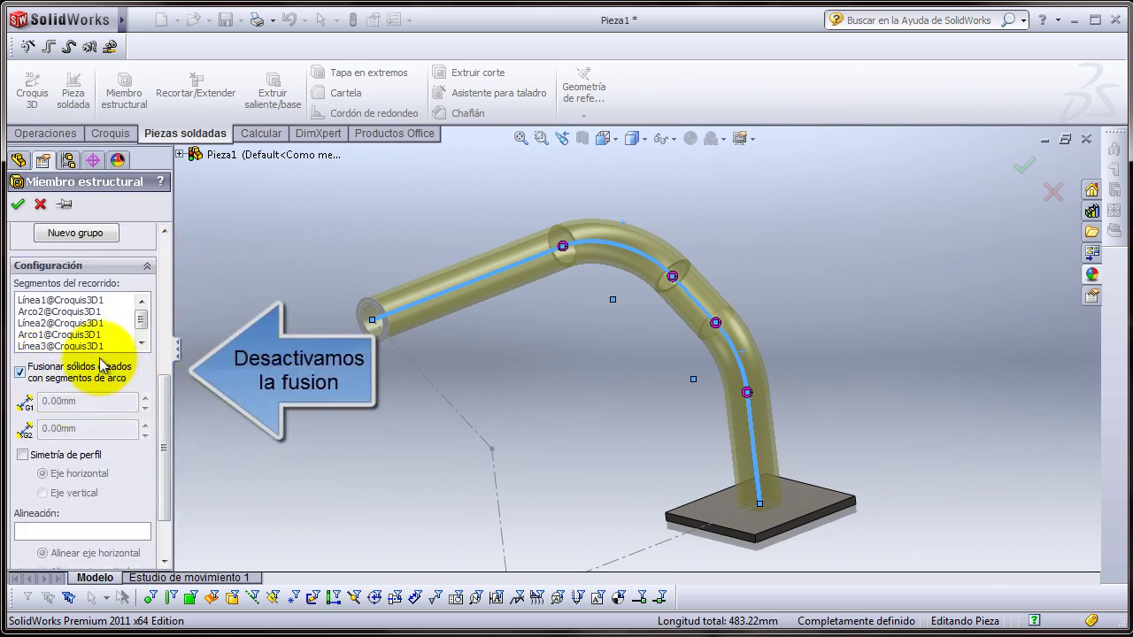
pyautogui.click(20, 373)
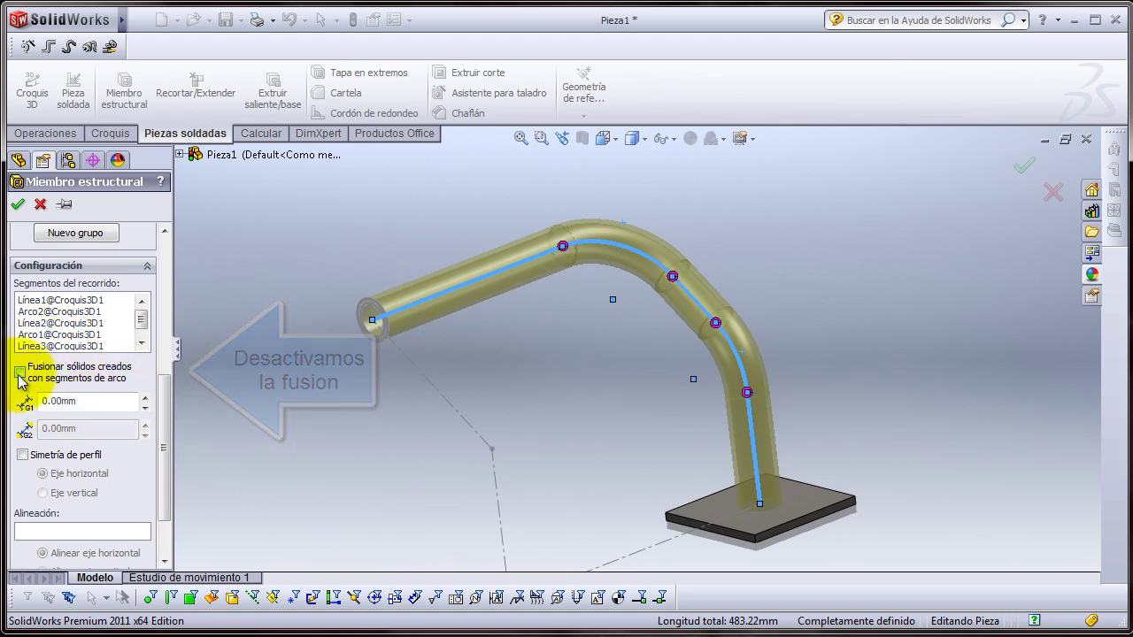
pyautogui.click(18, 206)
pyautogui.scroll(-3, 597, 258)
pyautogui.scroll(-3, 567, 315)
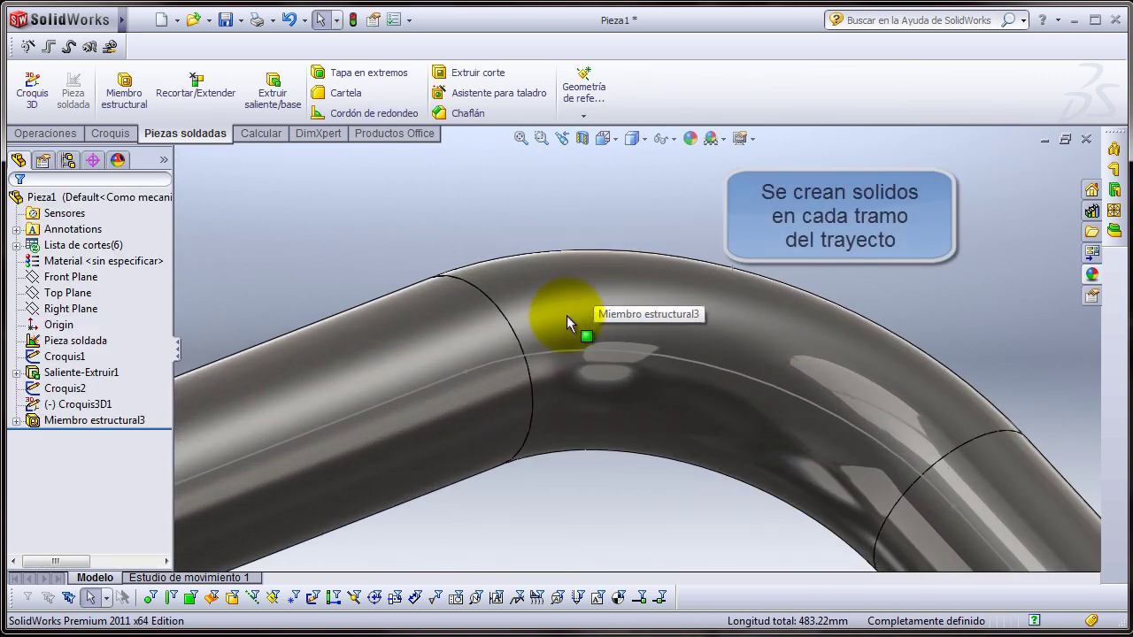
pyautogui.scroll(-2, 538, 336)
pyautogui.scroll(3, 566, 354)
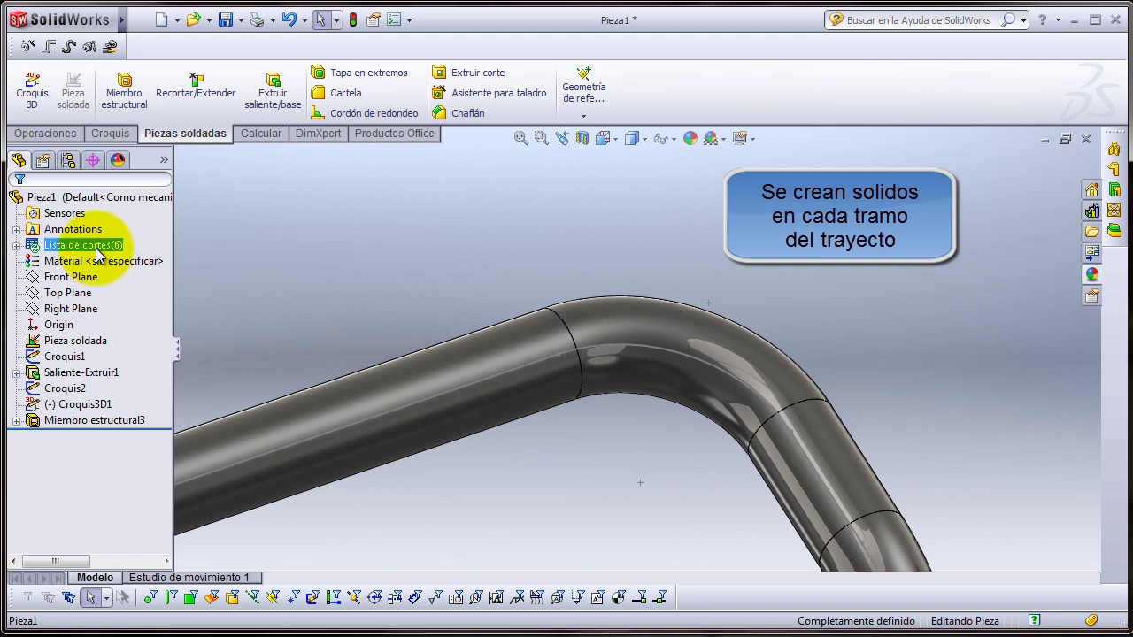
pyautogui.click(16, 246)
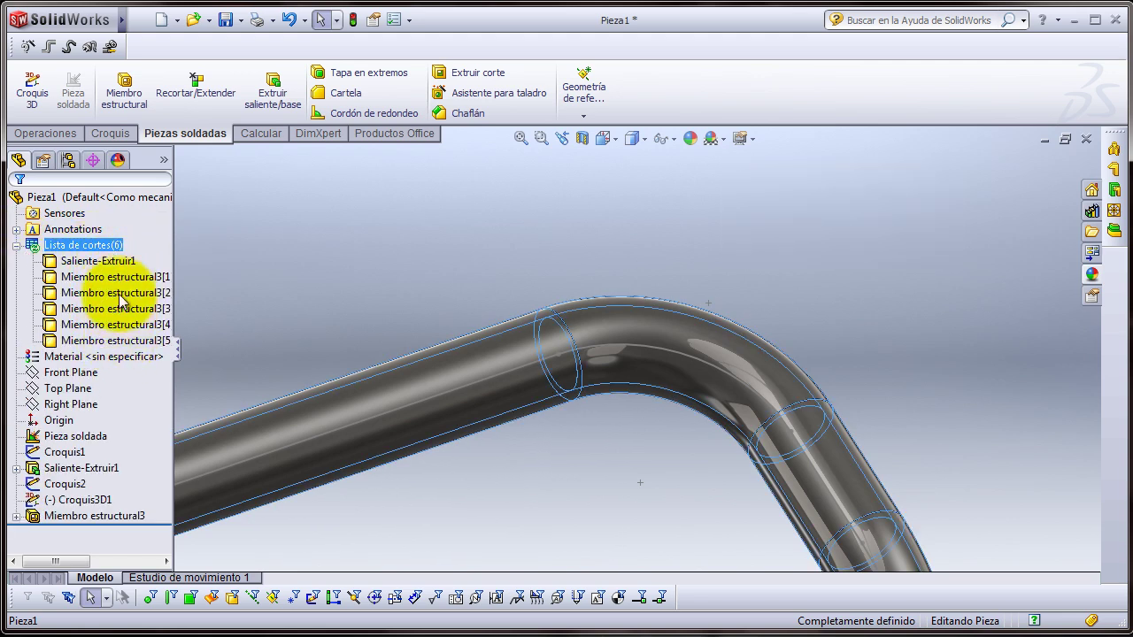
pyautogui.click(388, 281)
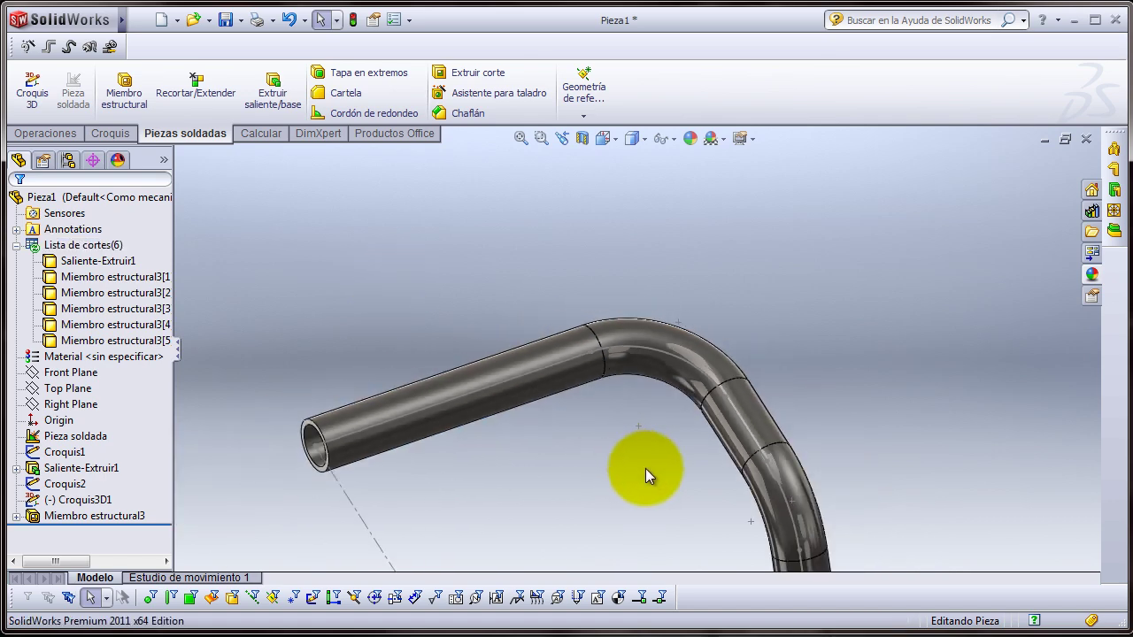
pyautogui.moveTo(627, 452)
pyautogui.mouseDown(button='middle')
pyautogui.moveTo(681, 451)
pyautogui.moveTo(660, 463)
pyautogui.mouseUp(button='middle')
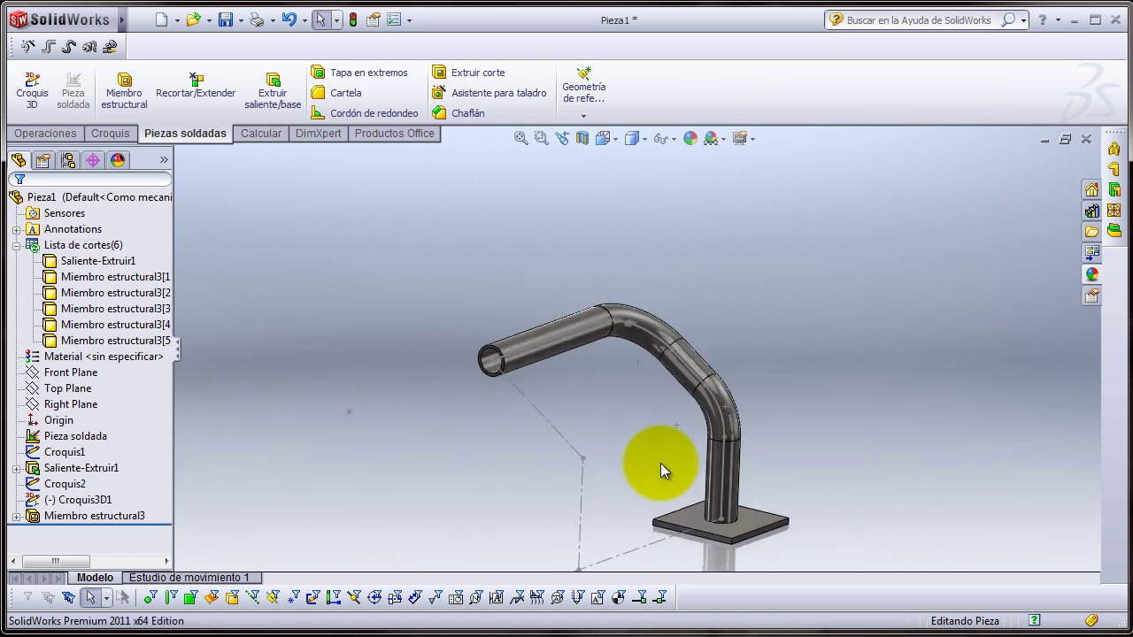
pyautogui.click(17, 245)
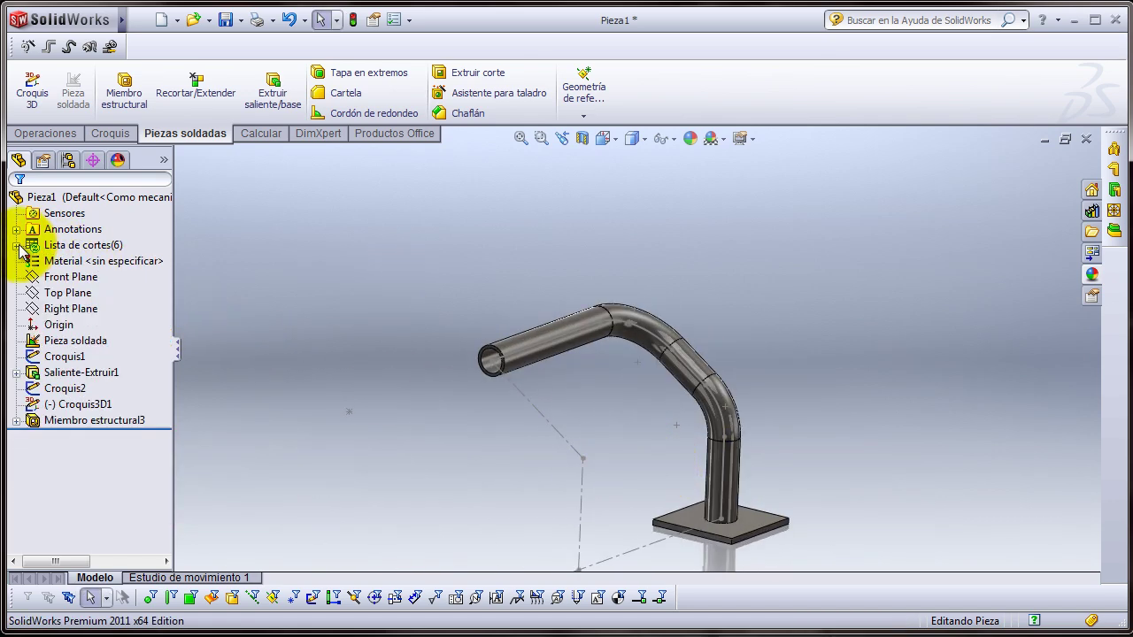
# - Edit Miembro estructural3 to check 'Fusionar sólidos creados con segmentos de arco' and accept
pyautogui.click(130, 421)
pyautogui.click(140, 377)
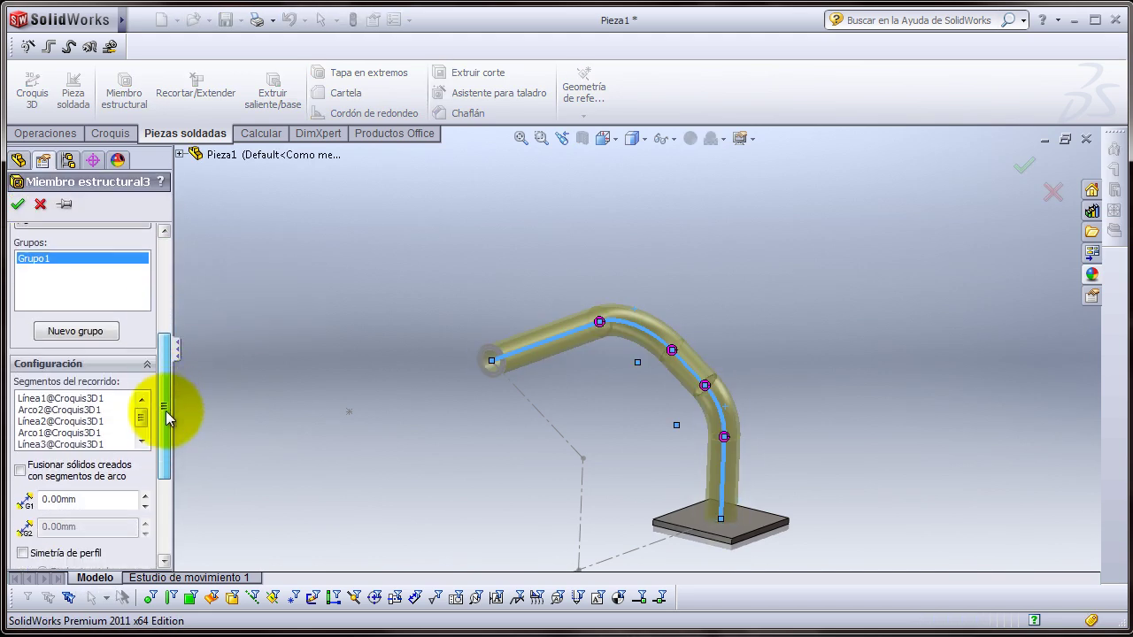
pyautogui.moveTo(169, 324); pyautogui.dragTo(167, 455)
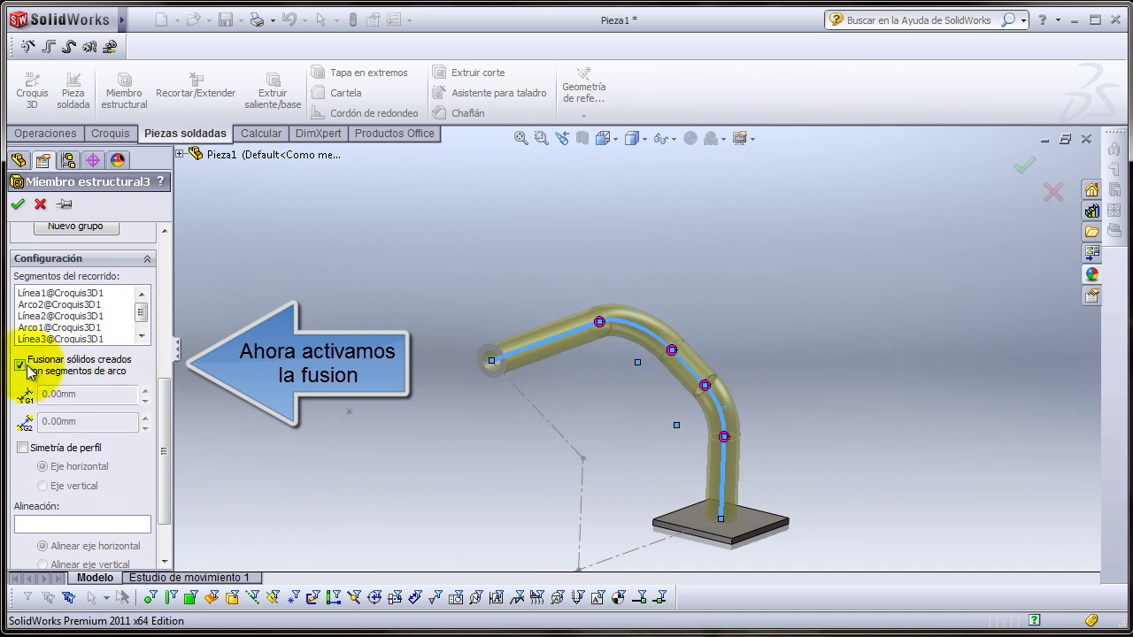
pyautogui.click(18, 207)
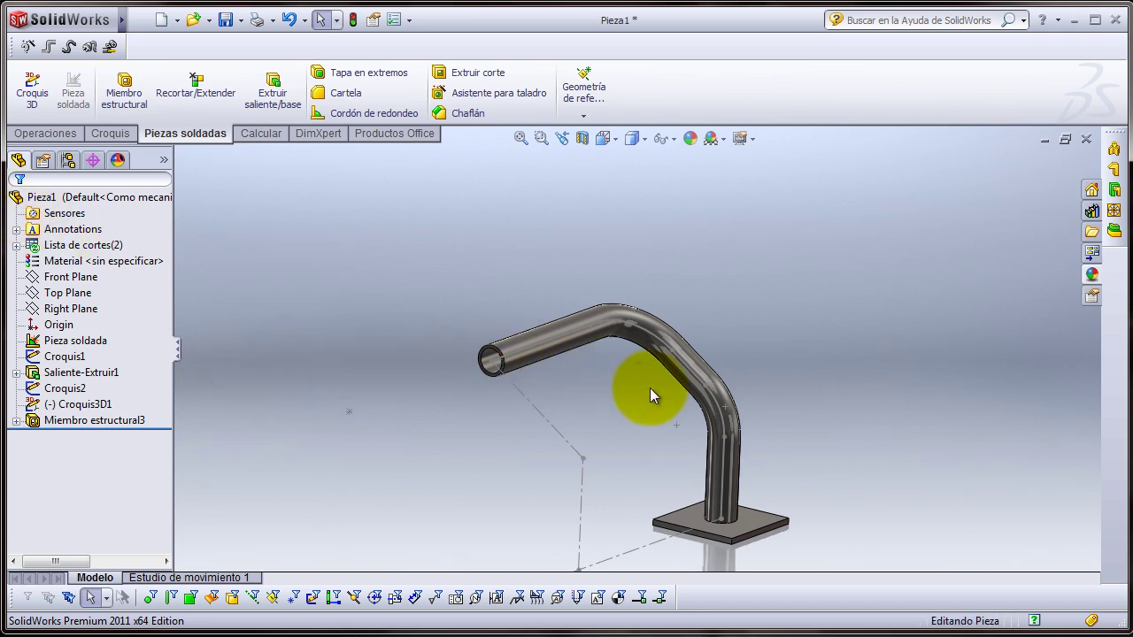
# - Expand Lista de cortes(2) and highlight the Saliente-Extruir1 plate and Miembro estructural3 pipe bodies
pyautogui.scroll(-5, 627, 327)
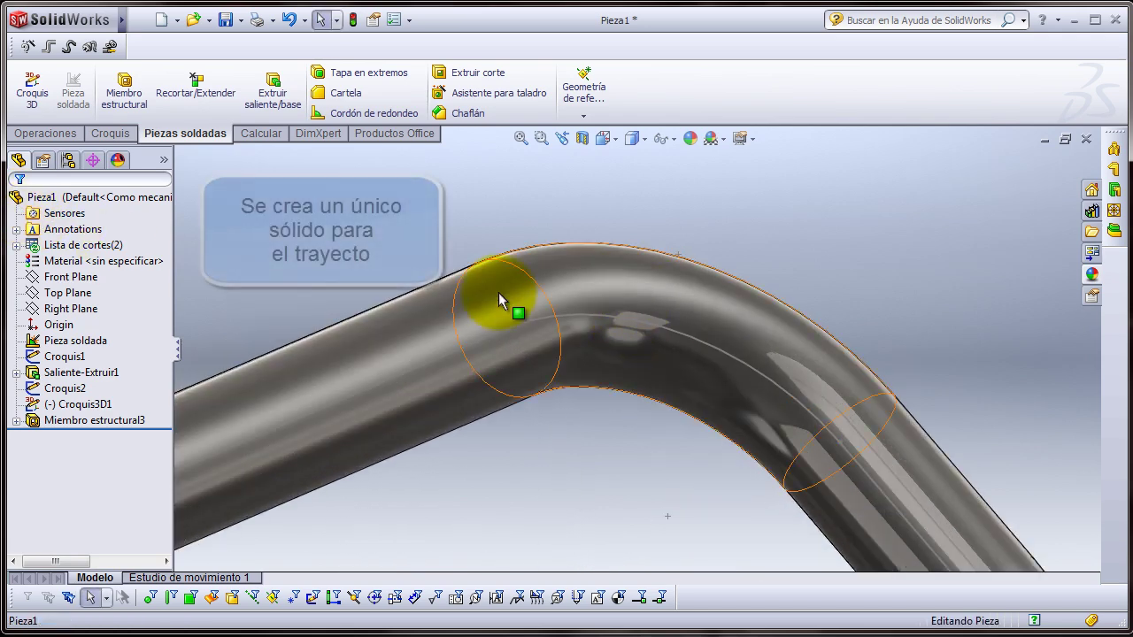
pyautogui.scroll(3, 712, 465)
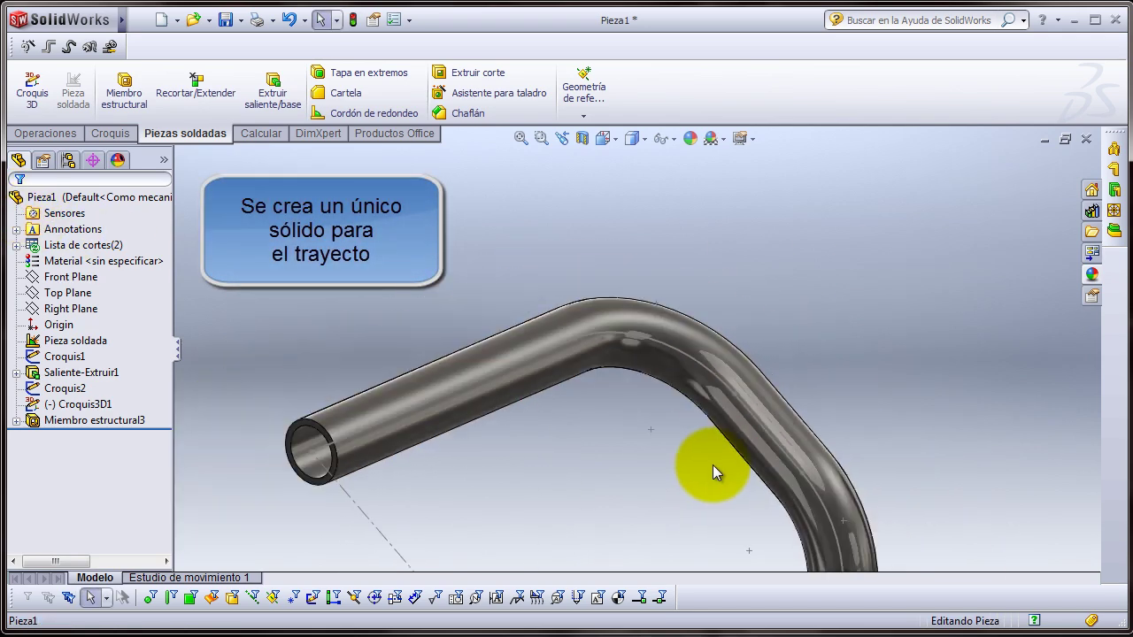
pyautogui.click(86, 246)
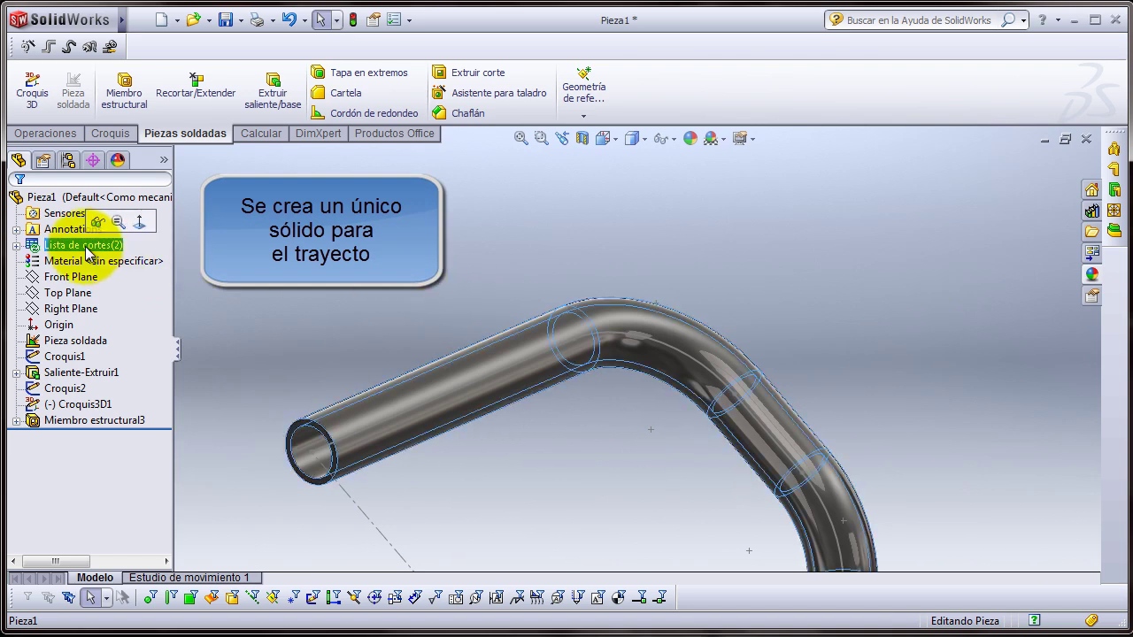
pyautogui.click(16, 245)
pyautogui.click(58, 262)
pyautogui.scroll(2, 581, 397)
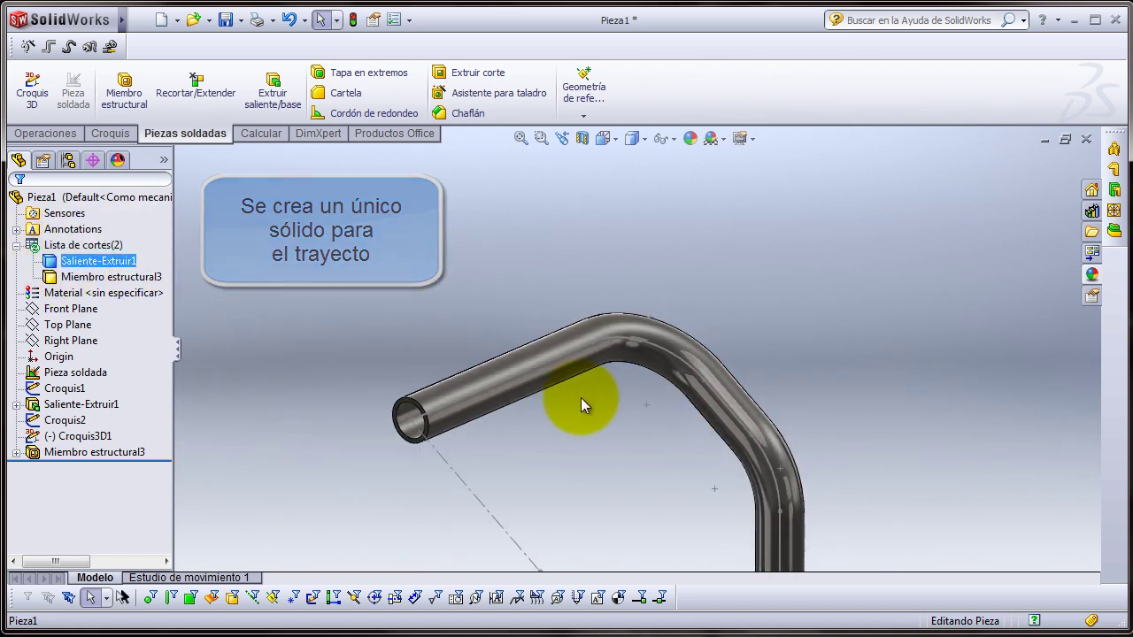
pyautogui.scroll(2, 675, 458)
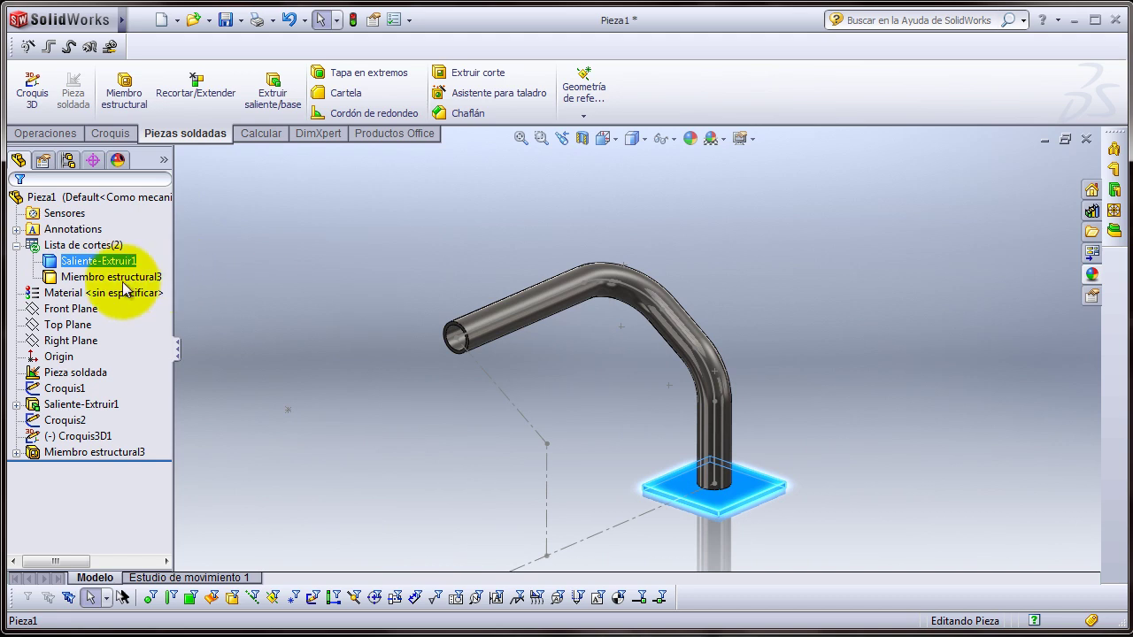
pyautogui.click(111, 277)
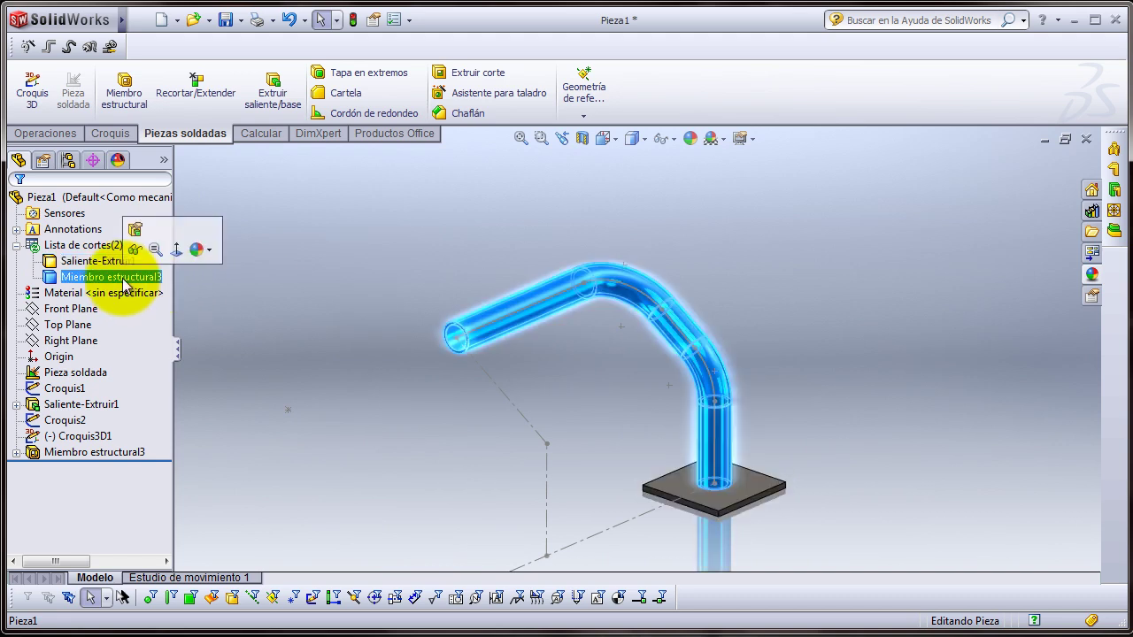
pyautogui.click(598, 410)
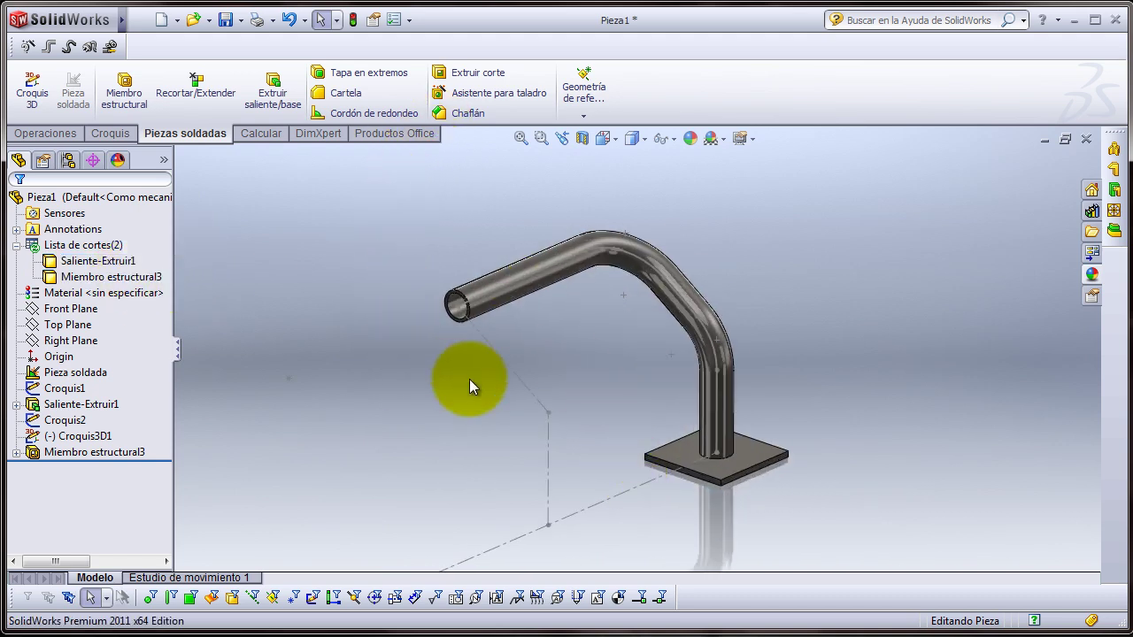
# - Start a Simetría mirror from the Operaciones tab using Front Plane as the mirror plane
pyautogui.scroll(2, 626, 450)
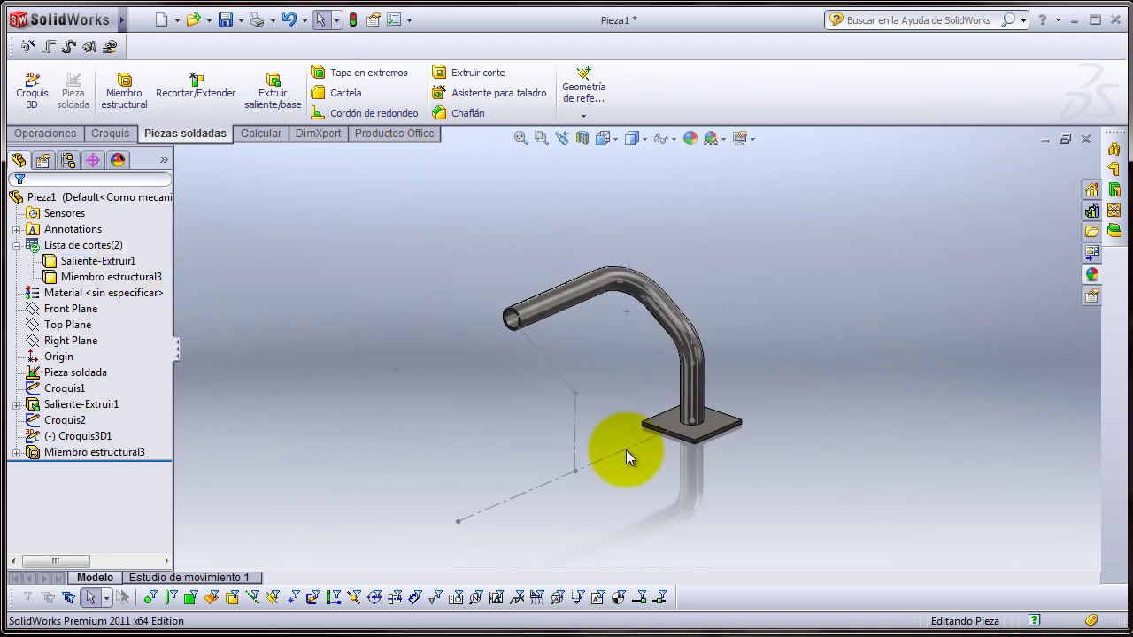
pyautogui.click(65, 134)
pyautogui.click(717, 114)
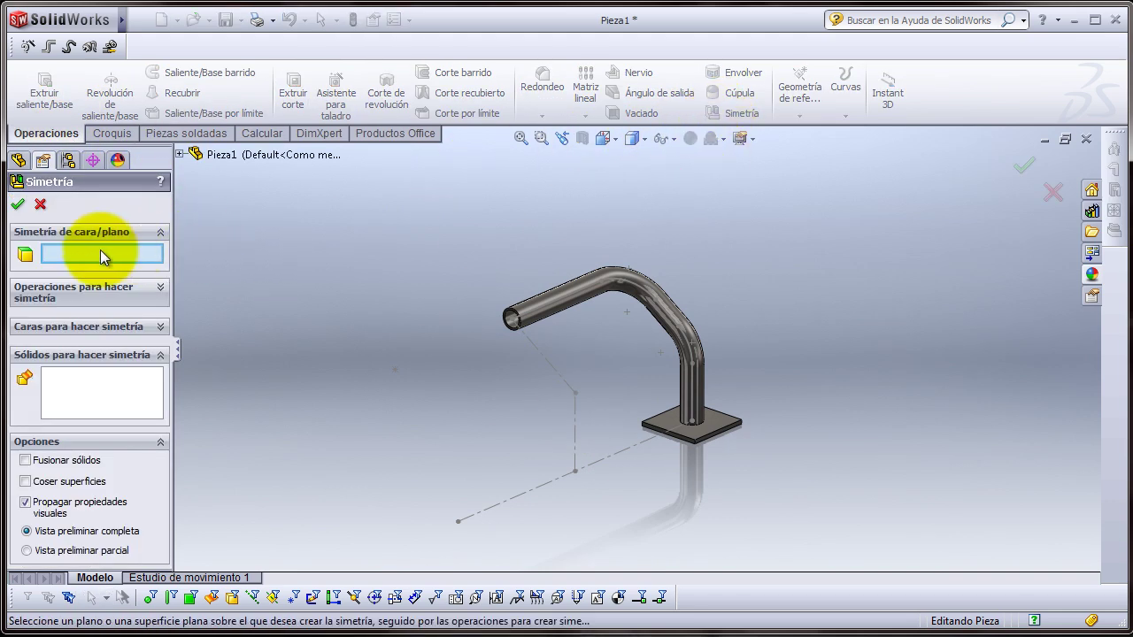
pyautogui.click(178, 154)
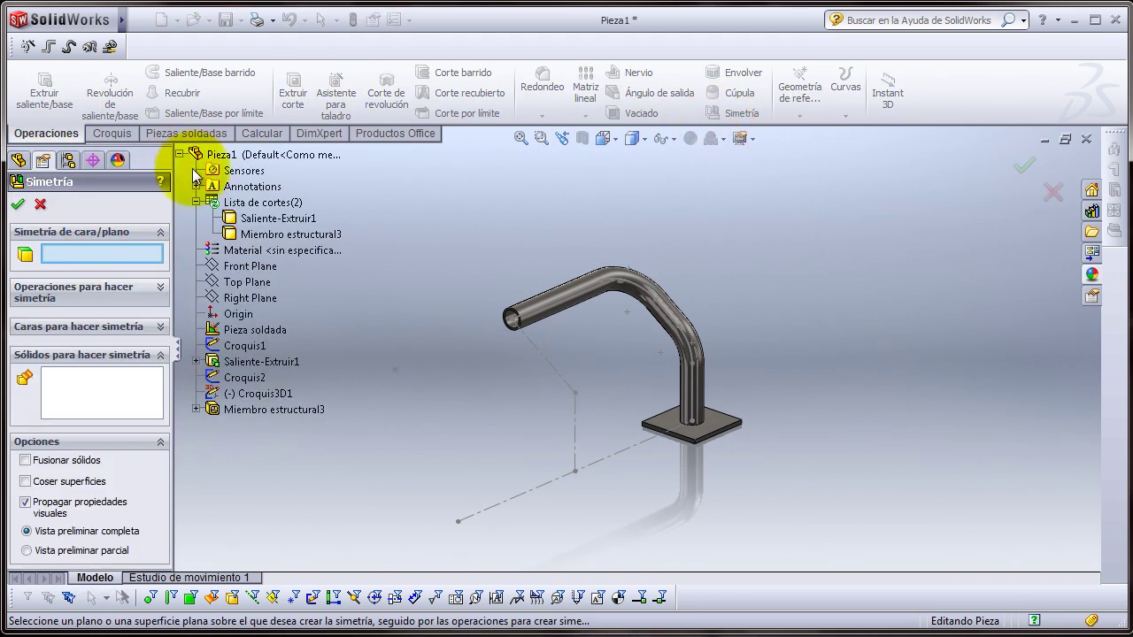
pyautogui.click(251, 267)
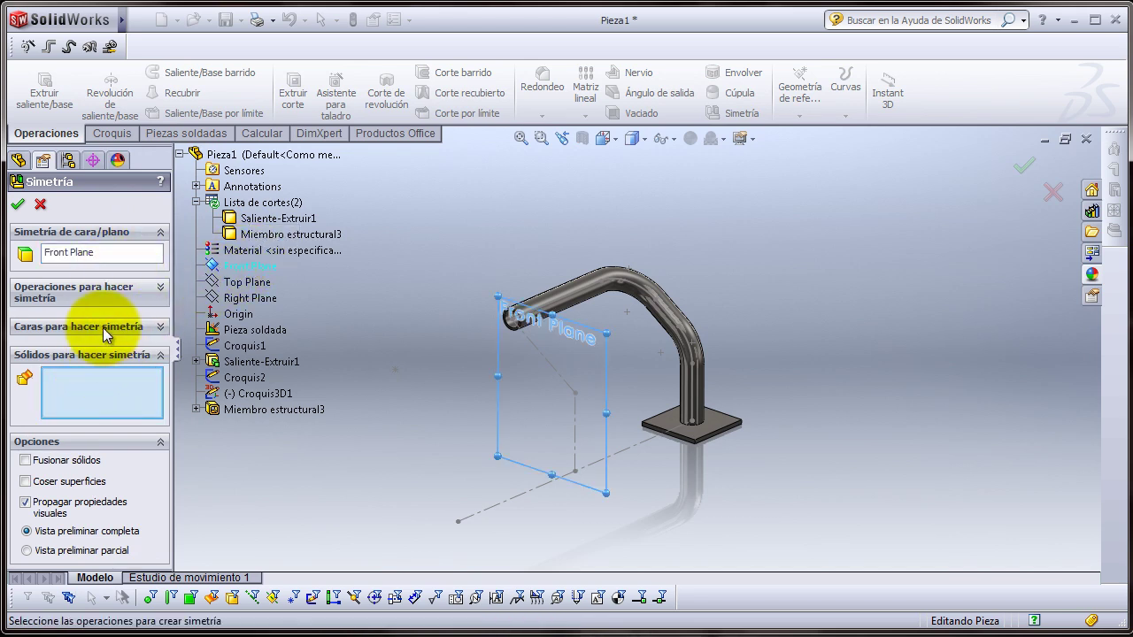
# - Expand Sólidos para hacer simetría and select the bent pipe body
pyautogui.click(157, 354)
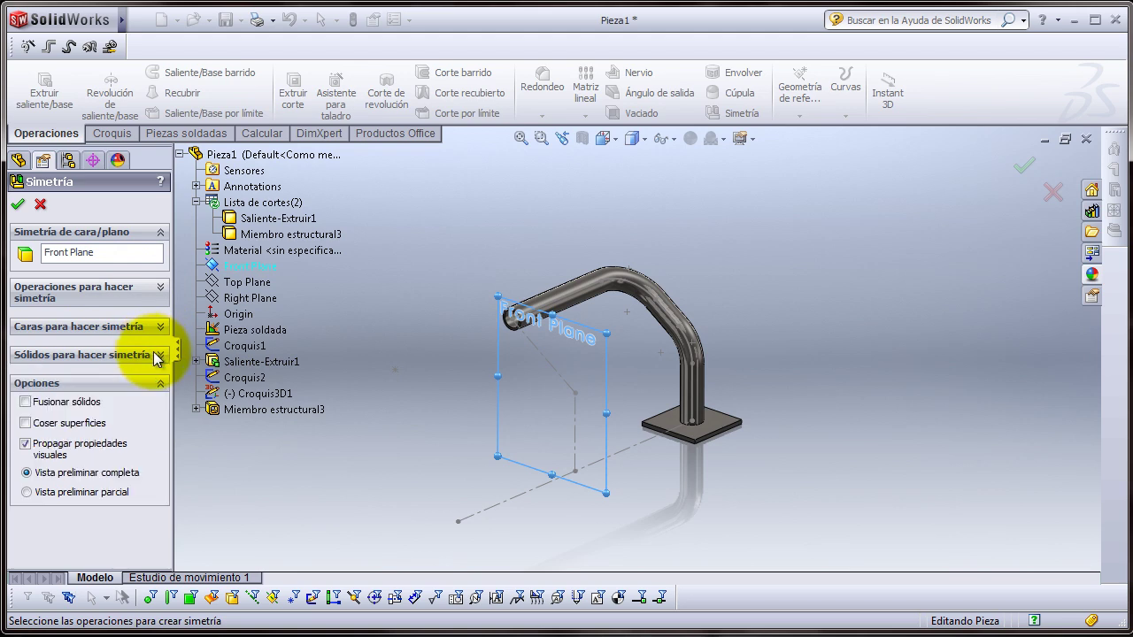
pyautogui.click(158, 290)
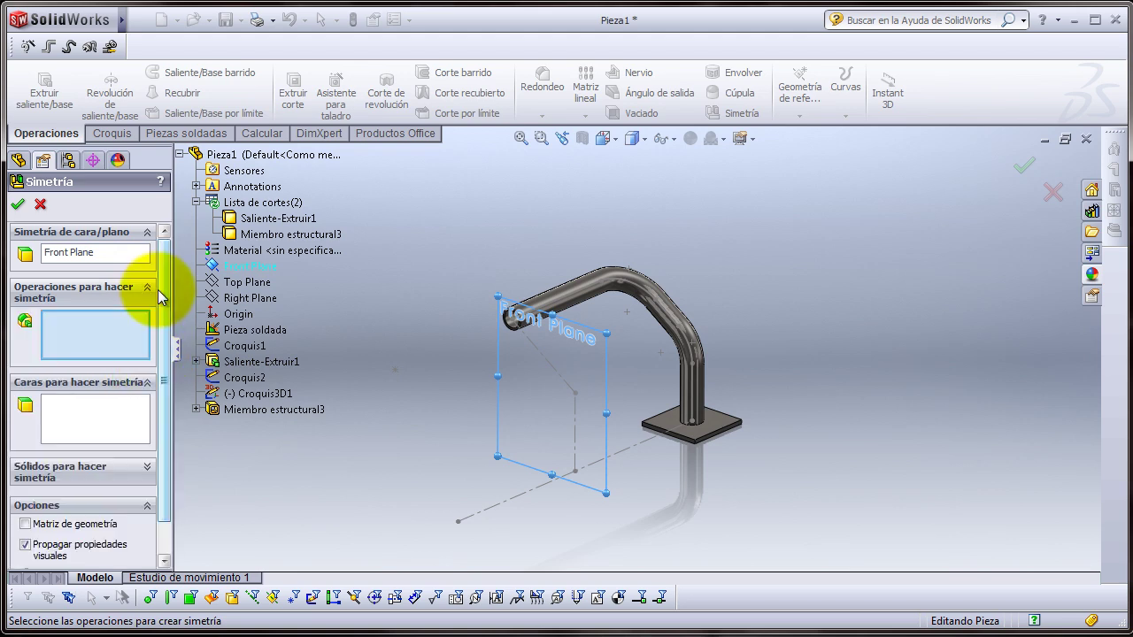
pyautogui.click(148, 383)
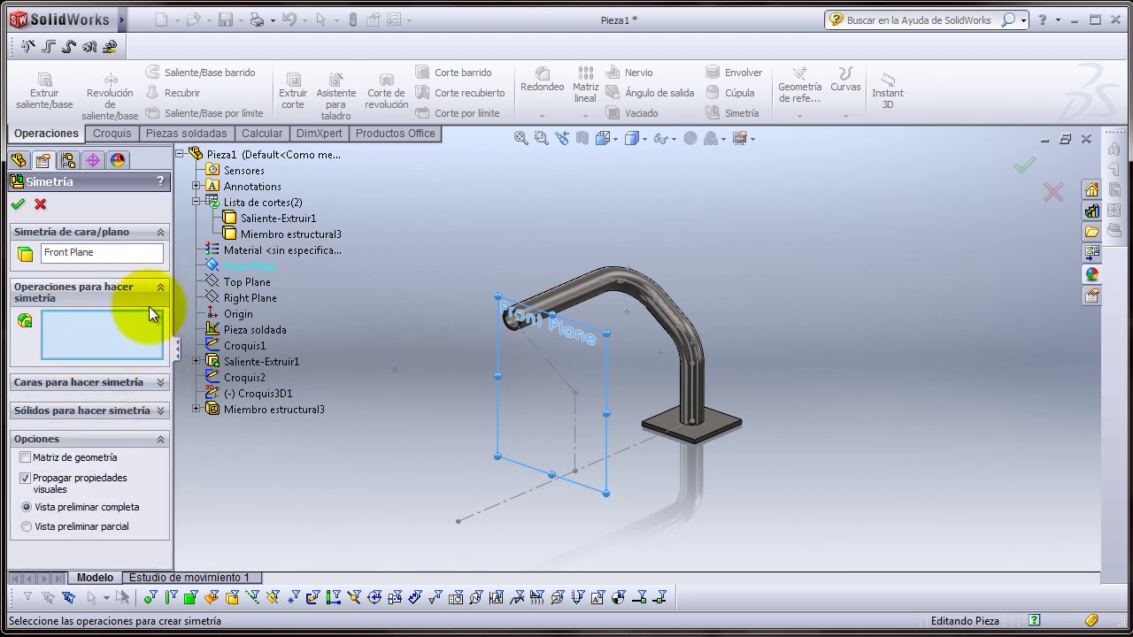
pyautogui.click(160, 289)
pyautogui.click(160, 355)
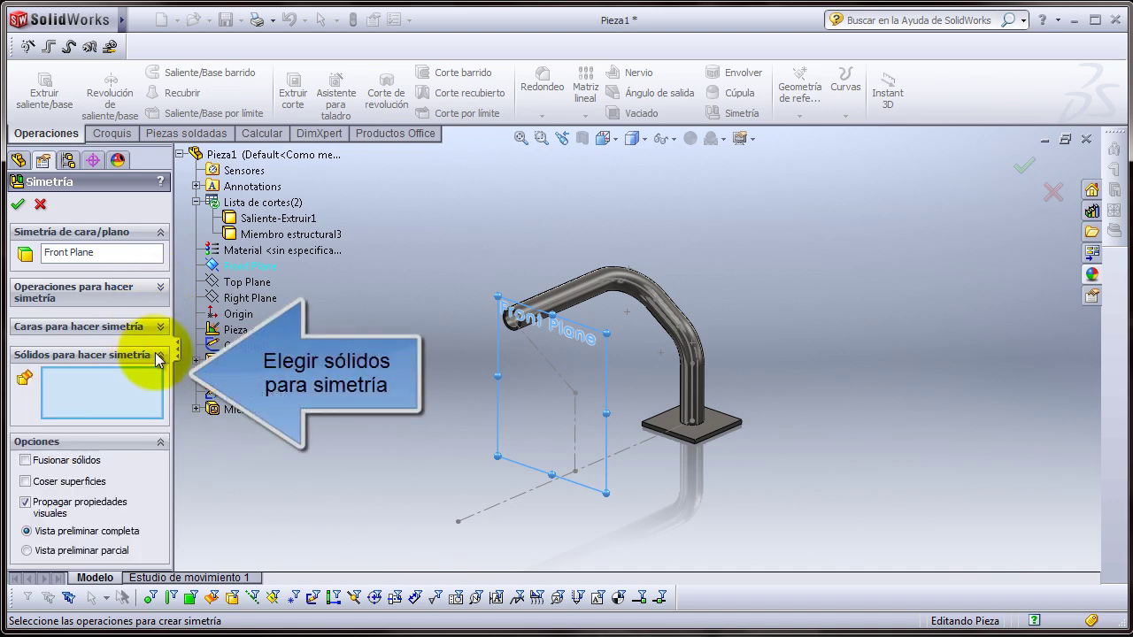
pyautogui.click(620, 280)
# - Confirm the pipe mirror, then begin a second Simetría across Front Plane without Simetría2
pyautogui.rightClick(620, 280)
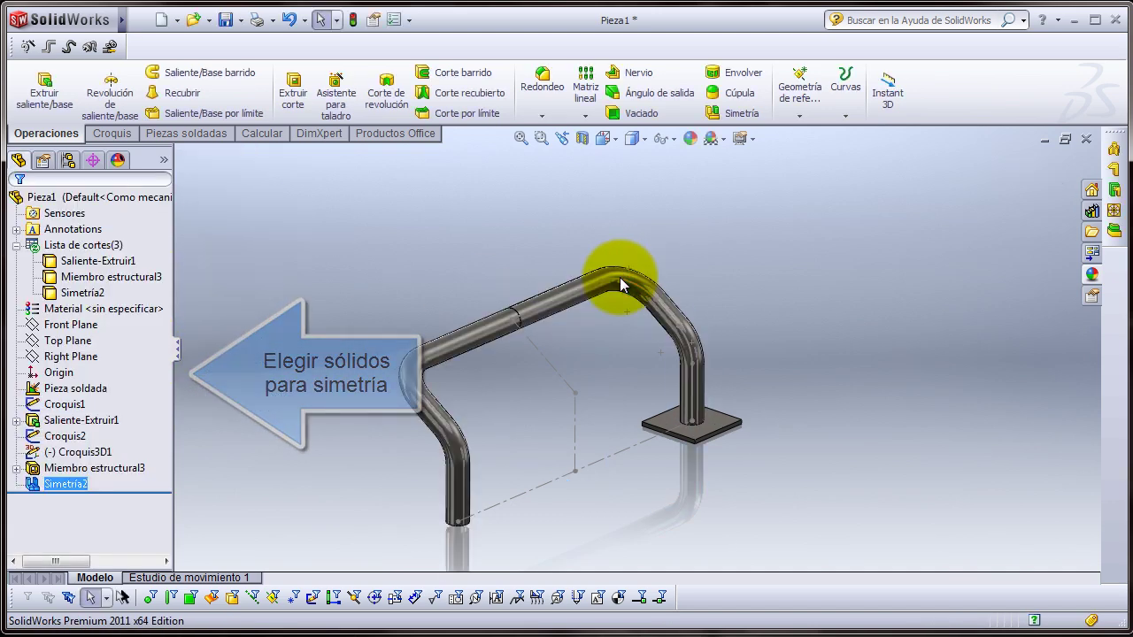
pyautogui.click(735, 114)
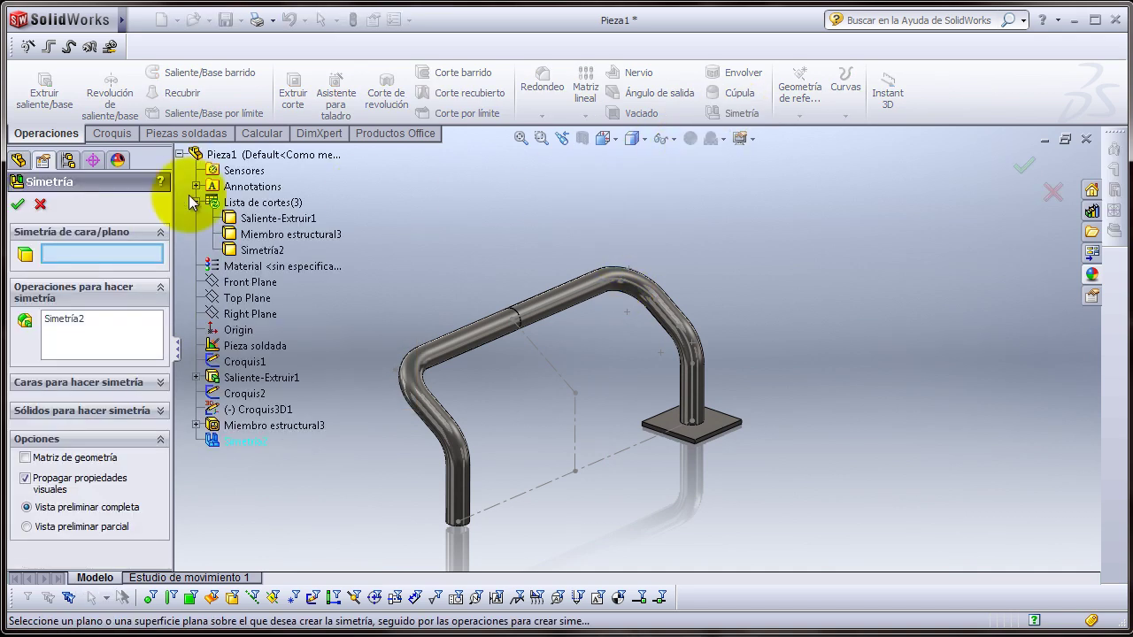
pyautogui.click(238, 281)
pyautogui.click(74, 319)
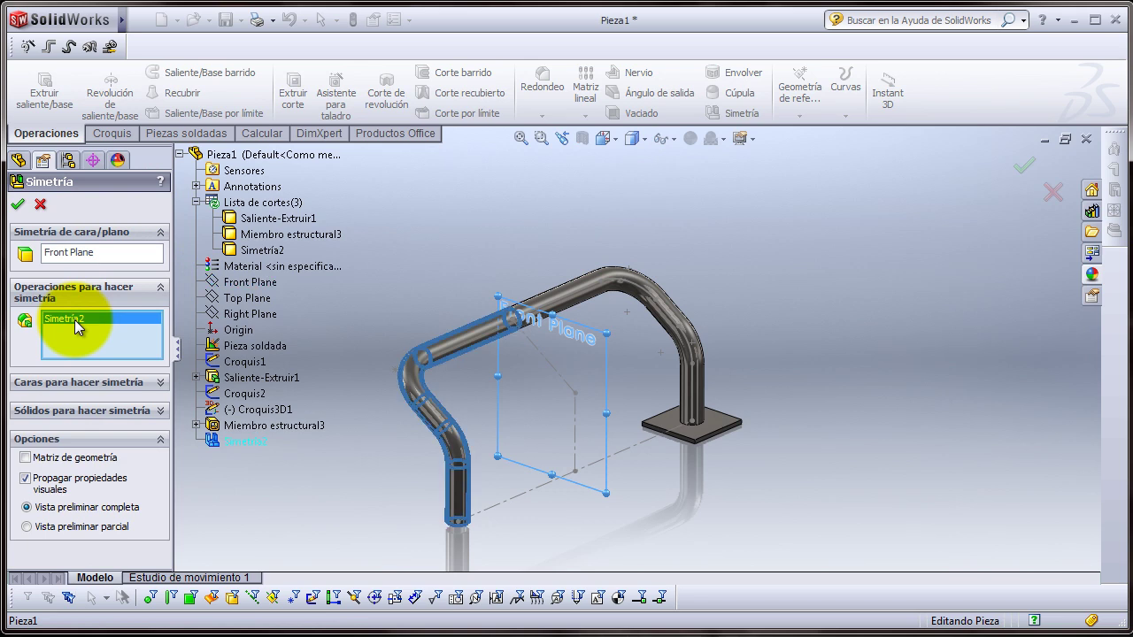
pyautogui.press('Delete')
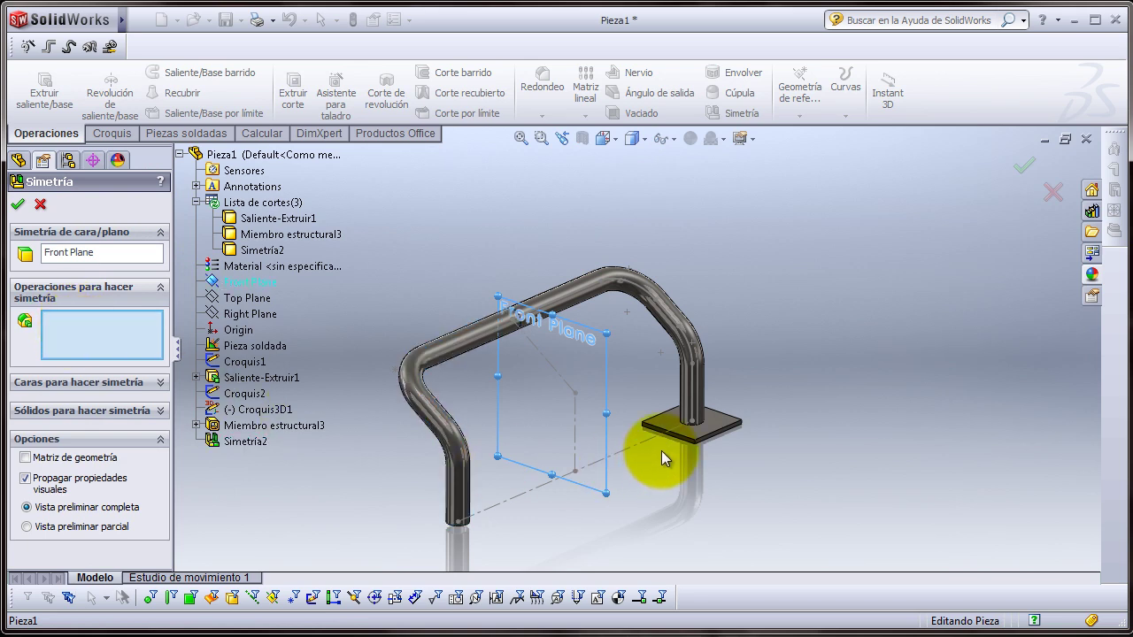
# - Mirror the Saliente-Extruir1 base plate as a body rather than a feature, and confirm
pyautogui.click(691, 437)
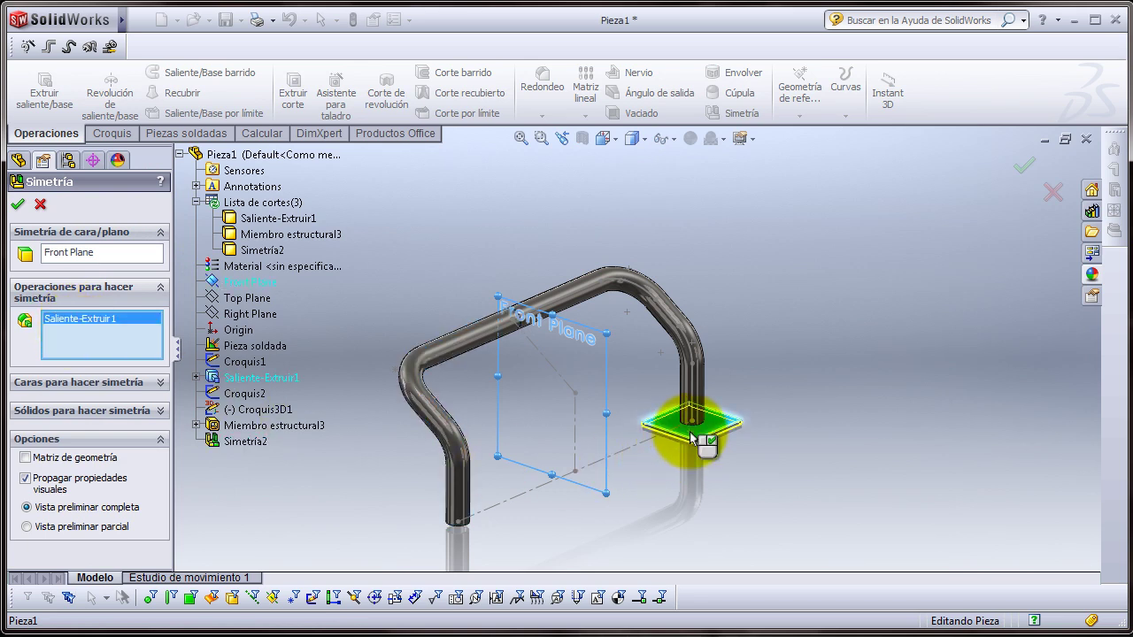
pyautogui.click(76, 255)
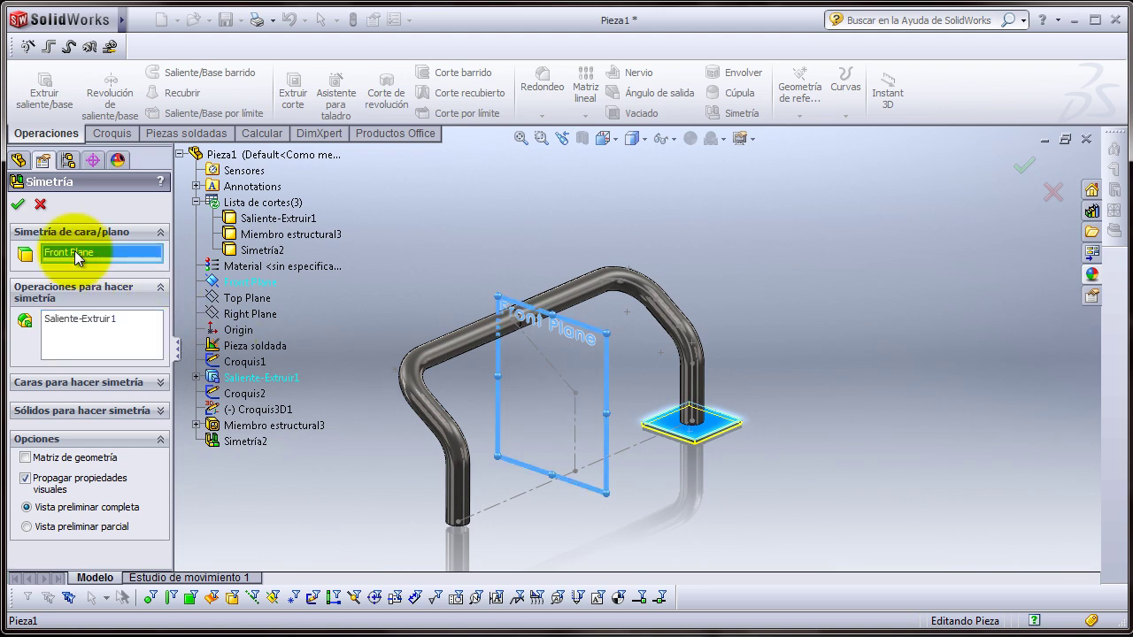
pyautogui.click(88, 321)
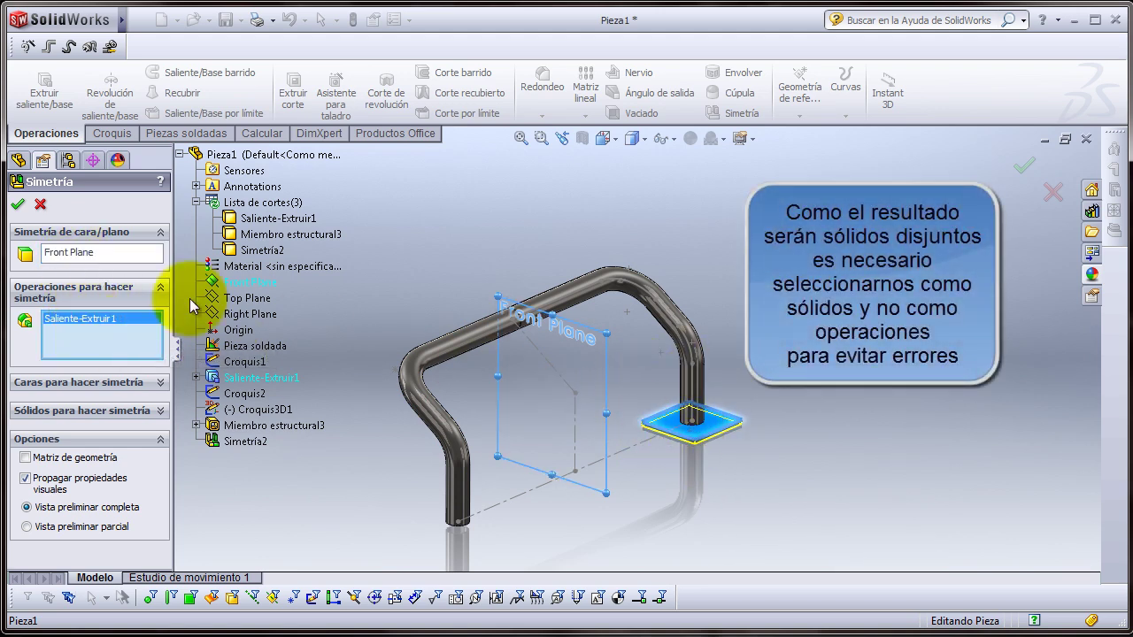
pyautogui.press('Delete')
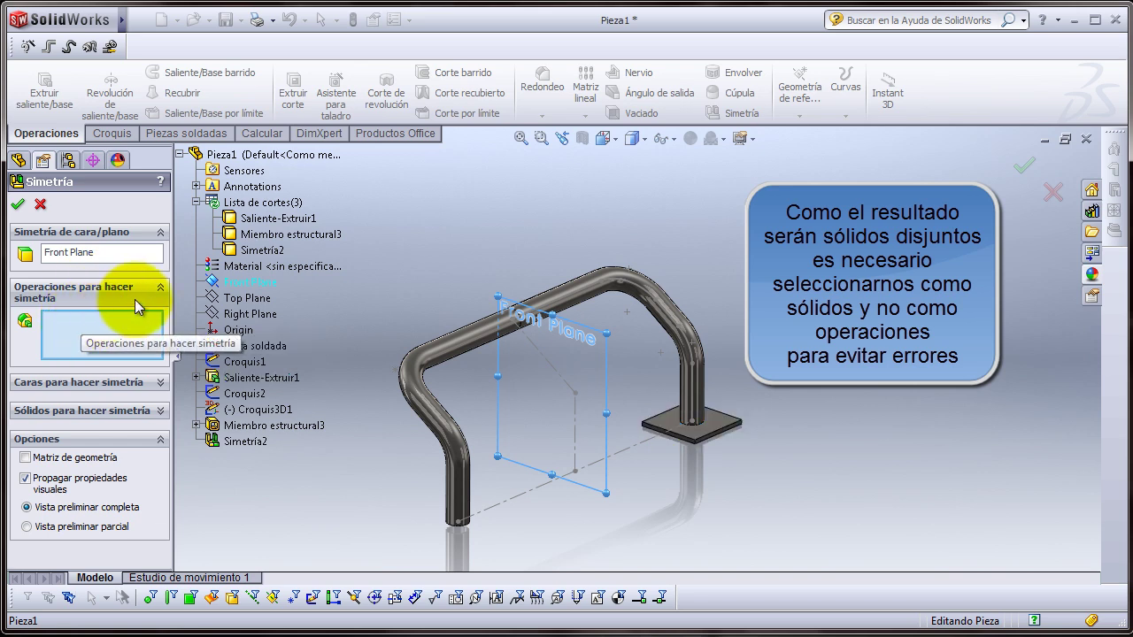
pyautogui.click(161, 286)
pyautogui.click(160, 354)
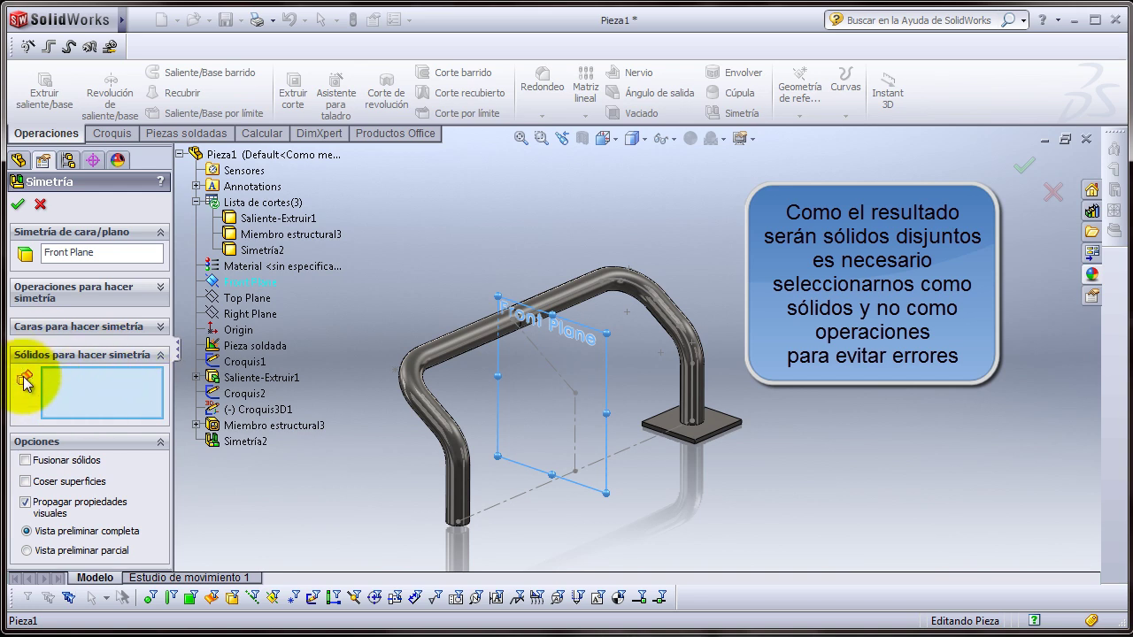
pyautogui.click(688, 445)
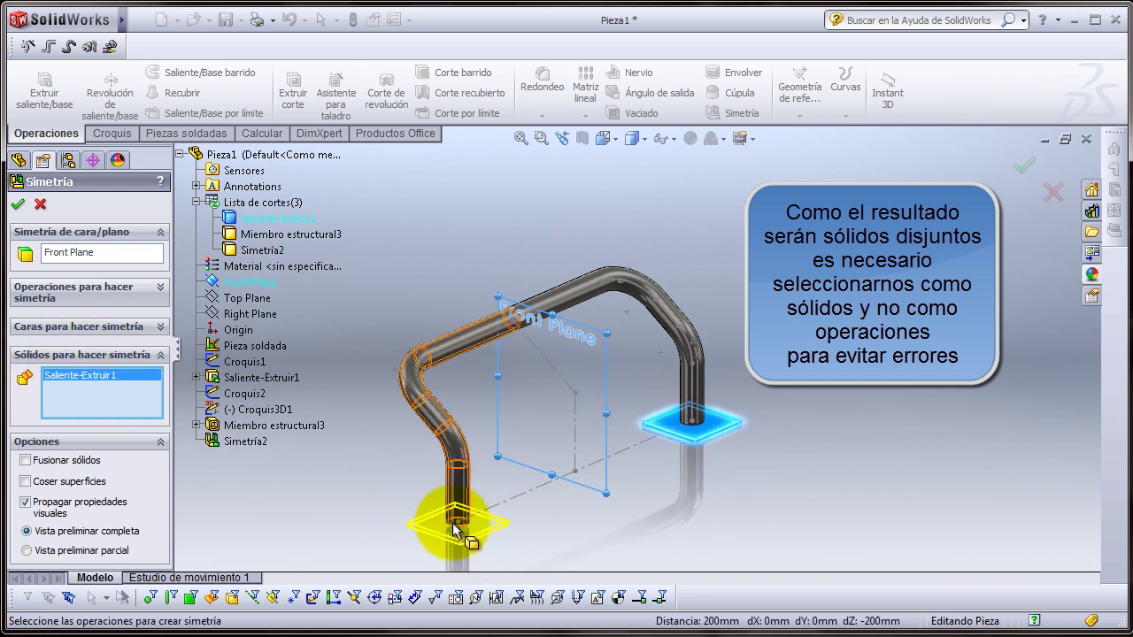
pyautogui.click(18, 204)
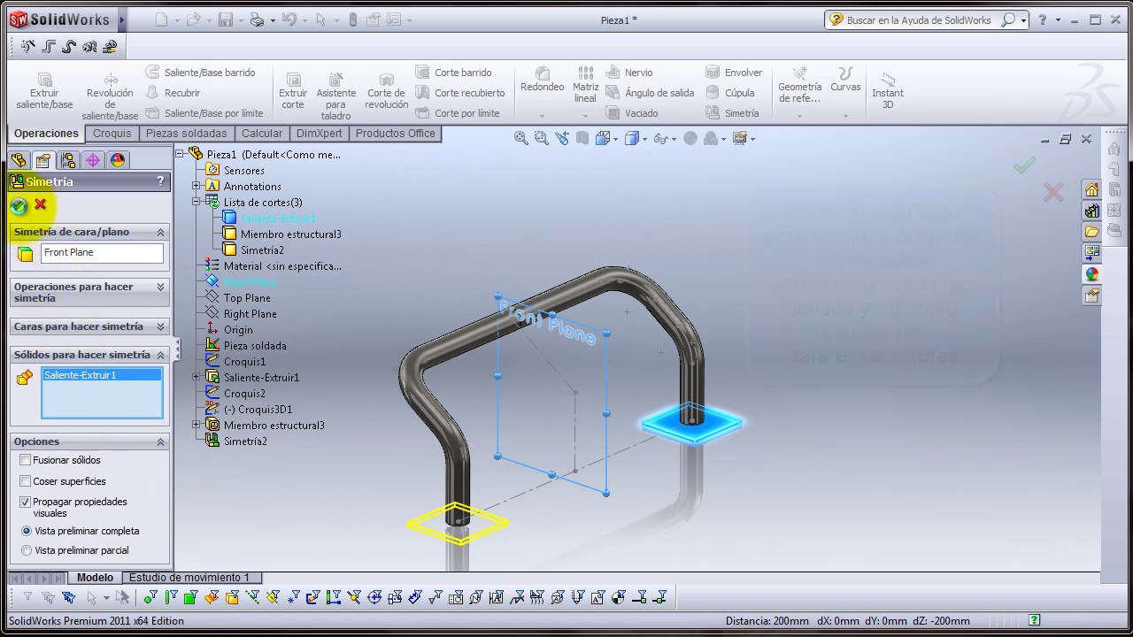
pyautogui.moveTo(623, 362)
pyautogui.mouseDown(button='middle')
pyautogui.moveTo(613, 338)
pyautogui.moveTo(617, 371)
pyautogui.mouseUp(button='middle')
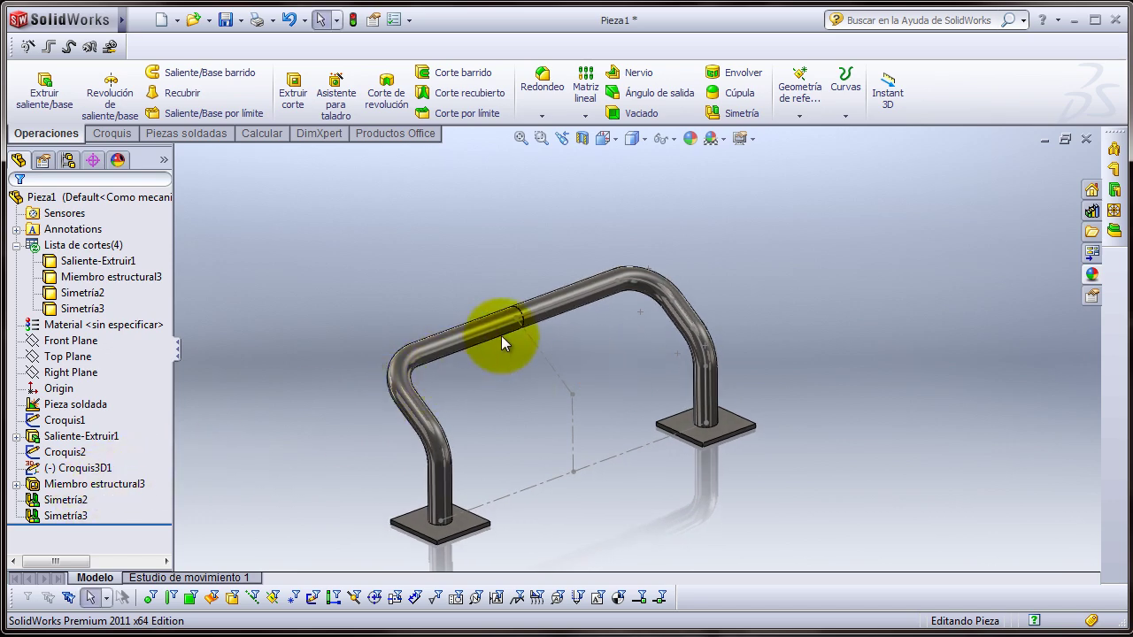
pyautogui.scroll(-5, 501, 335)
pyautogui.scroll(-3, 574, 313)
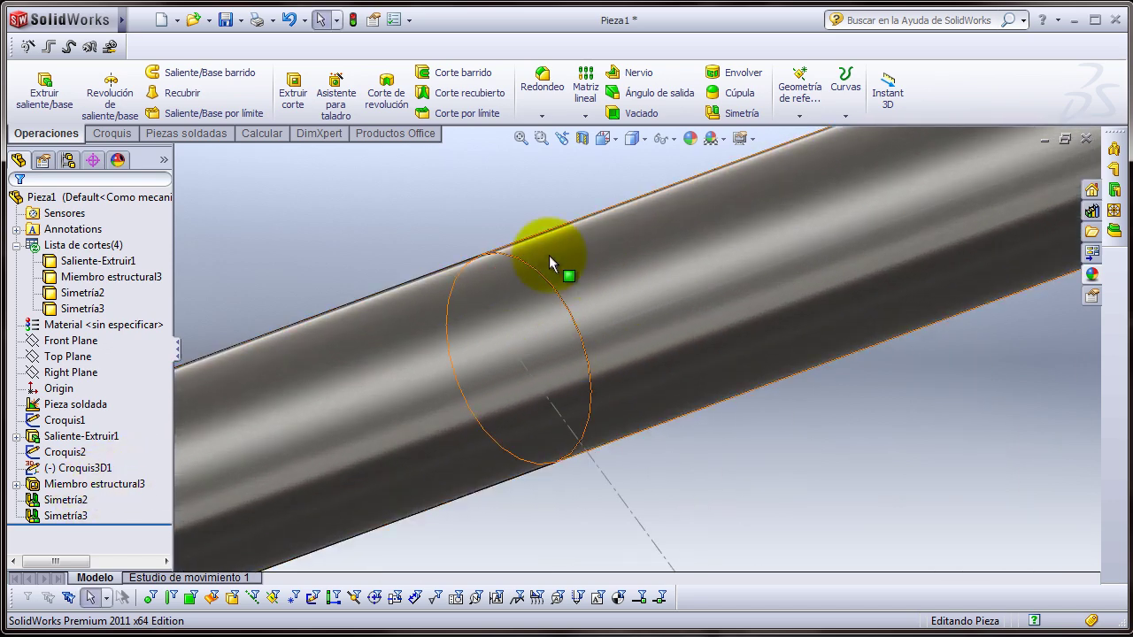
pyautogui.click(525, 343)
pyautogui.click(624, 231)
pyautogui.click(468, 228)
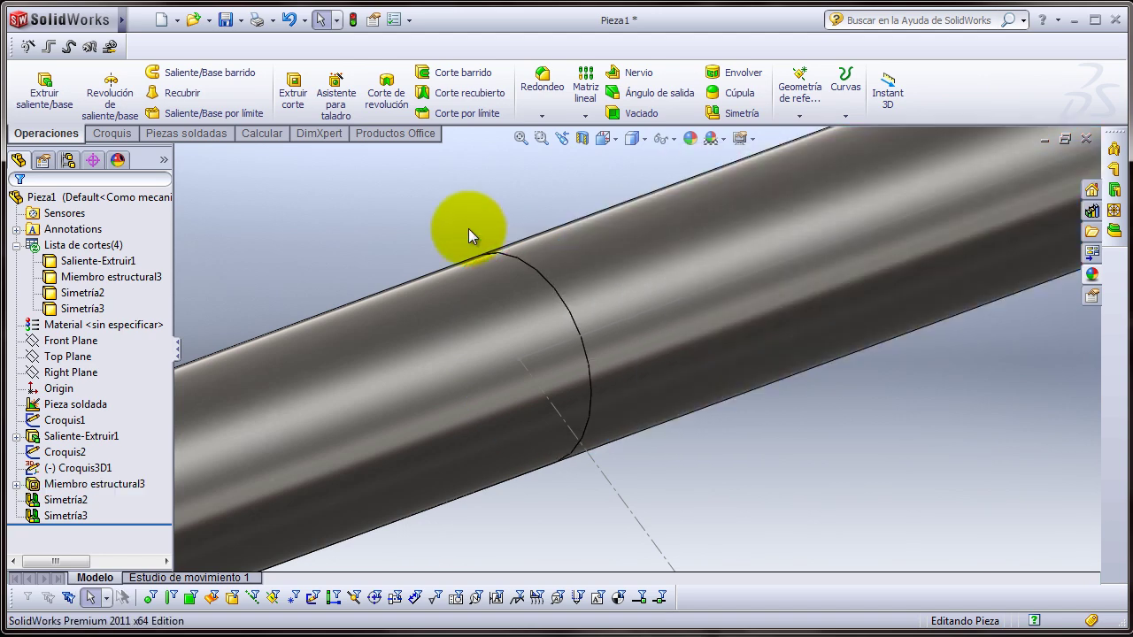
pyautogui.press('f')
pyautogui.scroll(-1, 750, 470)
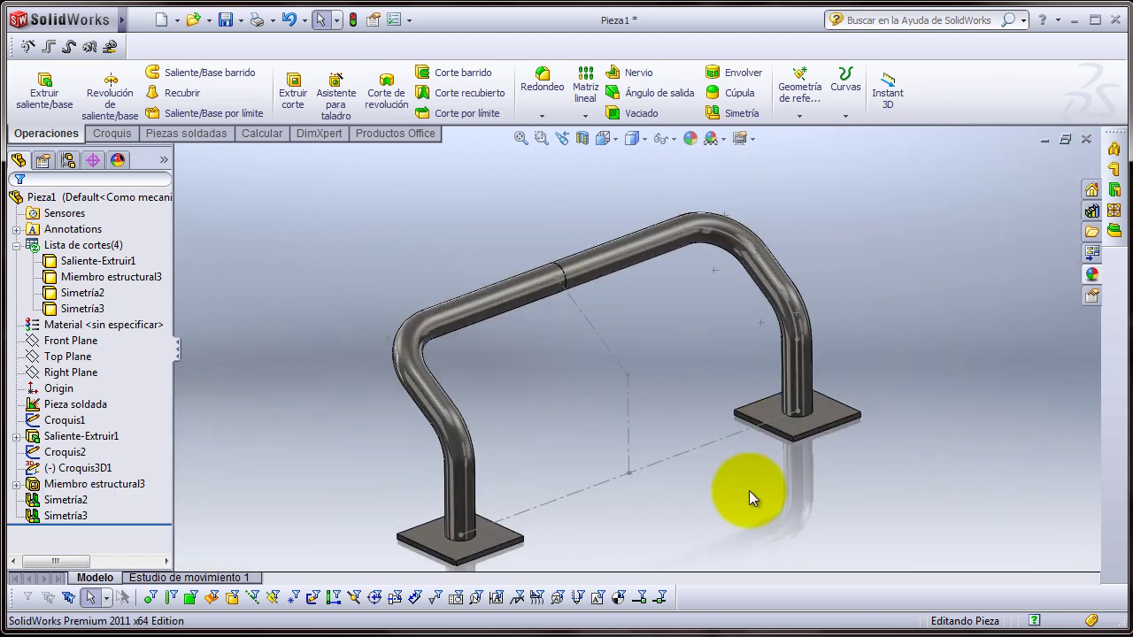
pyautogui.click(71, 499)
# - Turn on Fusionar sólidos in Simetría2 and verify the pipe selects as one body
pyautogui.click(85, 452)
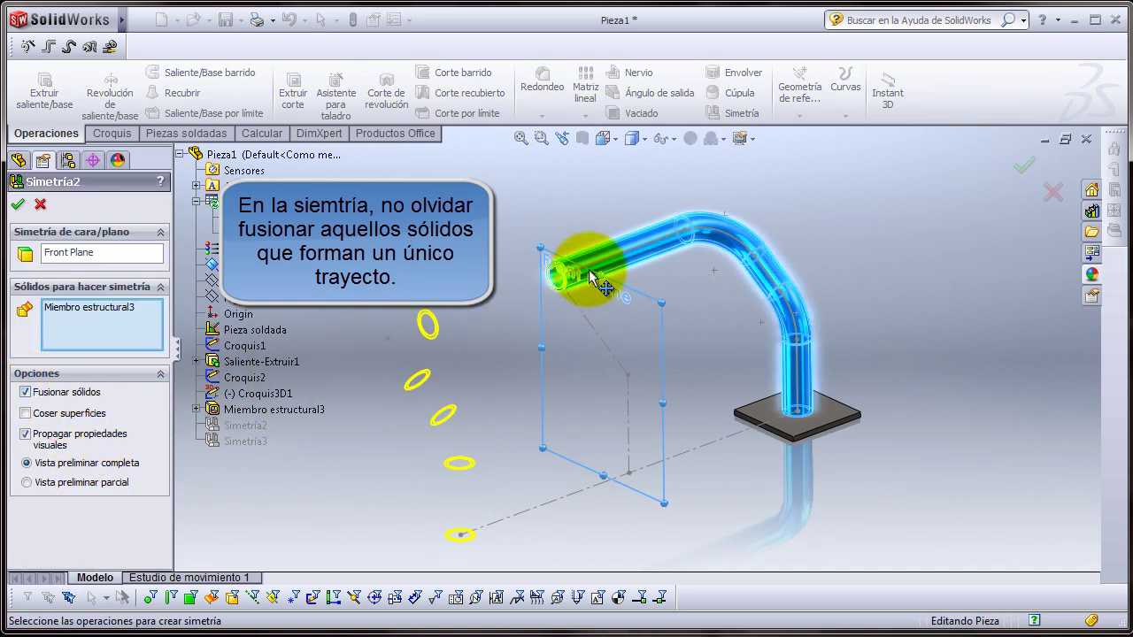
pyautogui.click(18, 206)
pyautogui.scroll(-3, 582, 278)
pyautogui.scroll(-5, 544, 305)
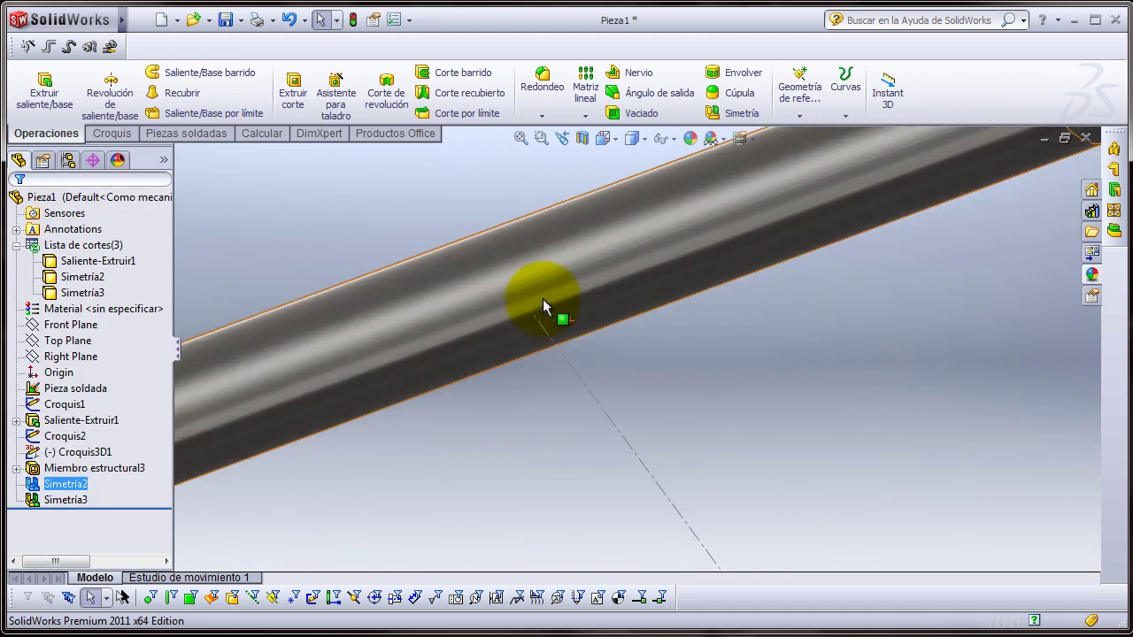
pyautogui.click(573, 316)
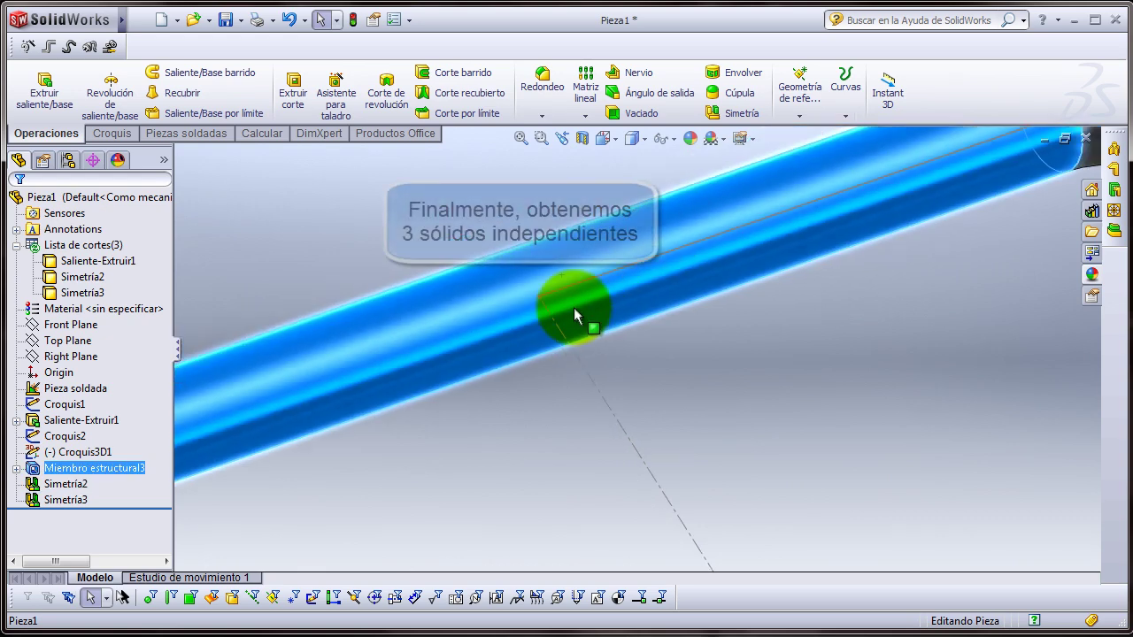
pyautogui.scroll(5, 620, 363)
pyautogui.scroll(1, 699, 434)
pyautogui.click(711, 444)
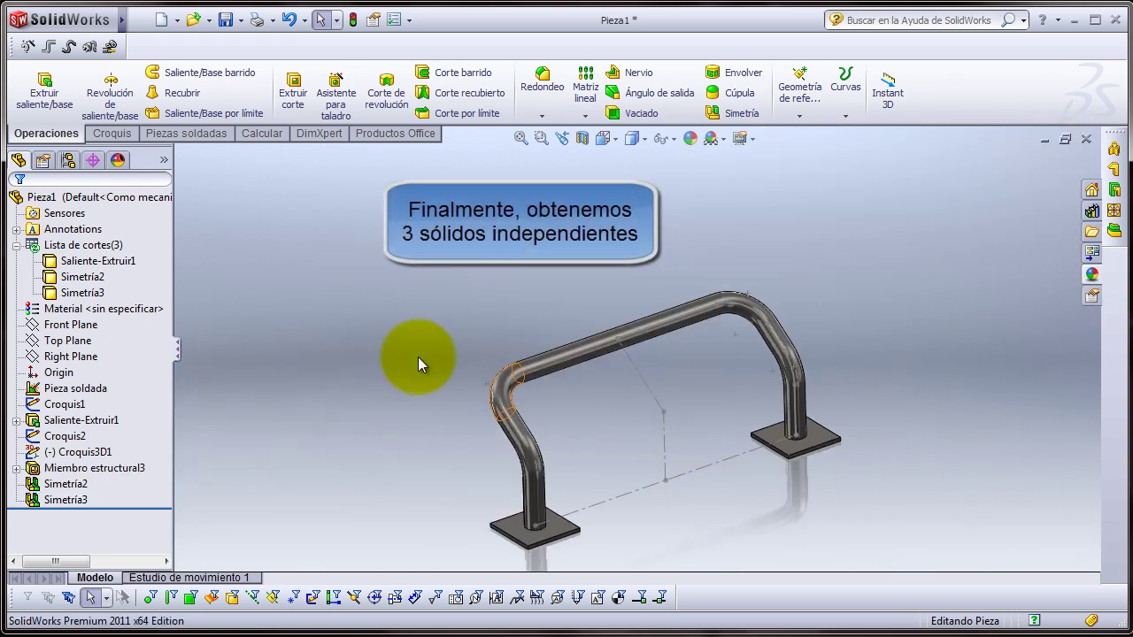
pyautogui.click(97, 264)
pyautogui.click(84, 278)
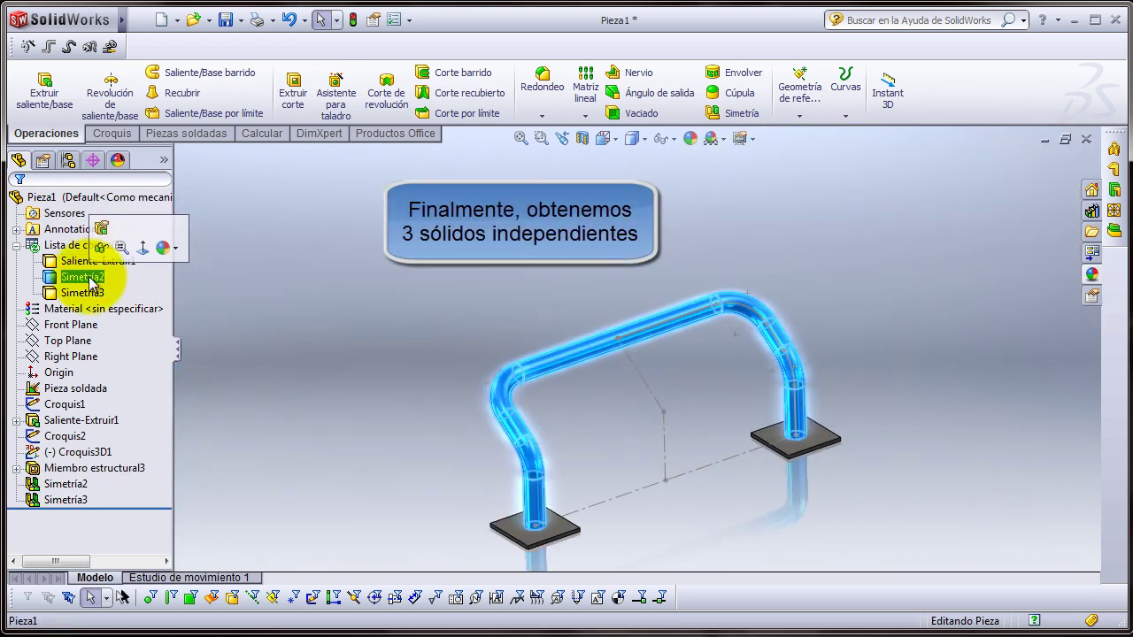
pyautogui.click(84, 295)
pyautogui.click(694, 467)
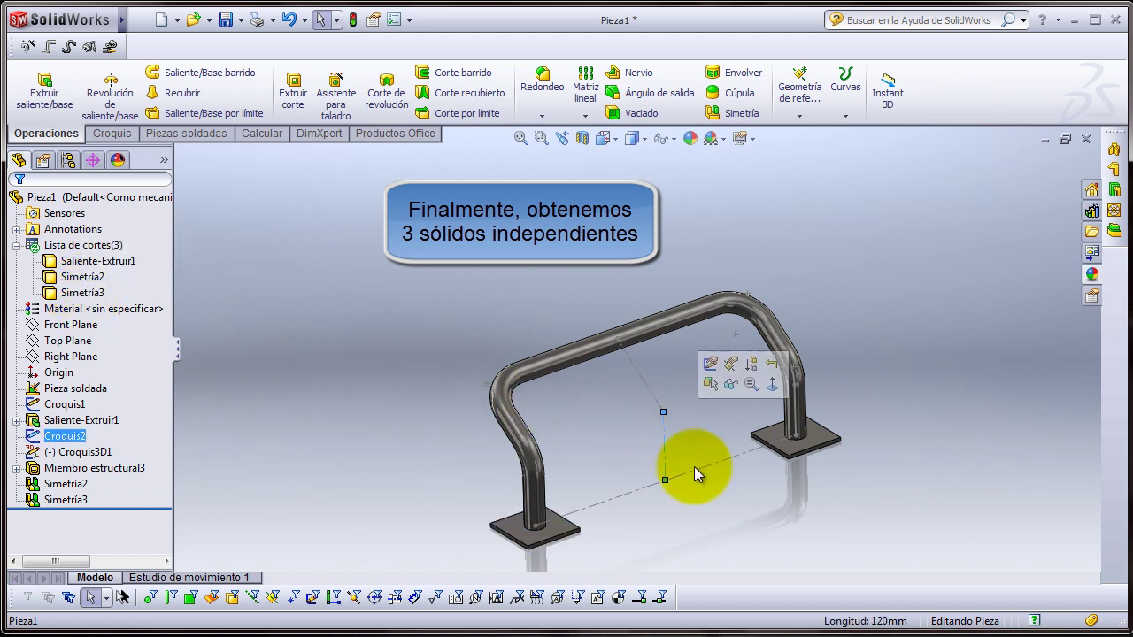
pyautogui.click(709, 497)
pyautogui.moveTo(709, 497); pyautogui.dragTo(712, 514, button='middle')
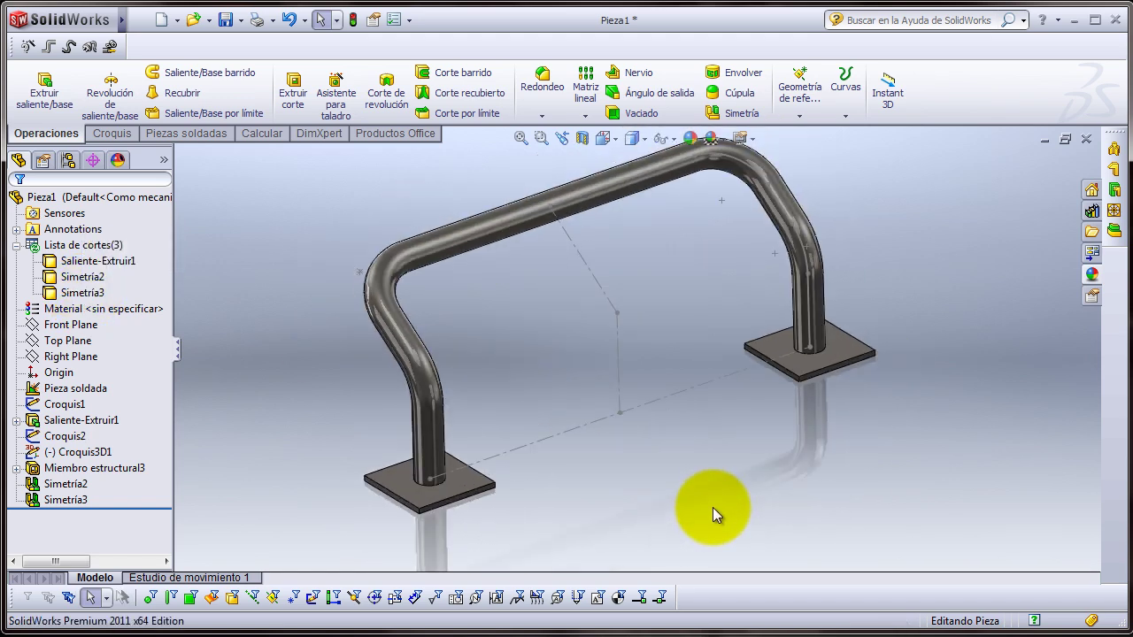